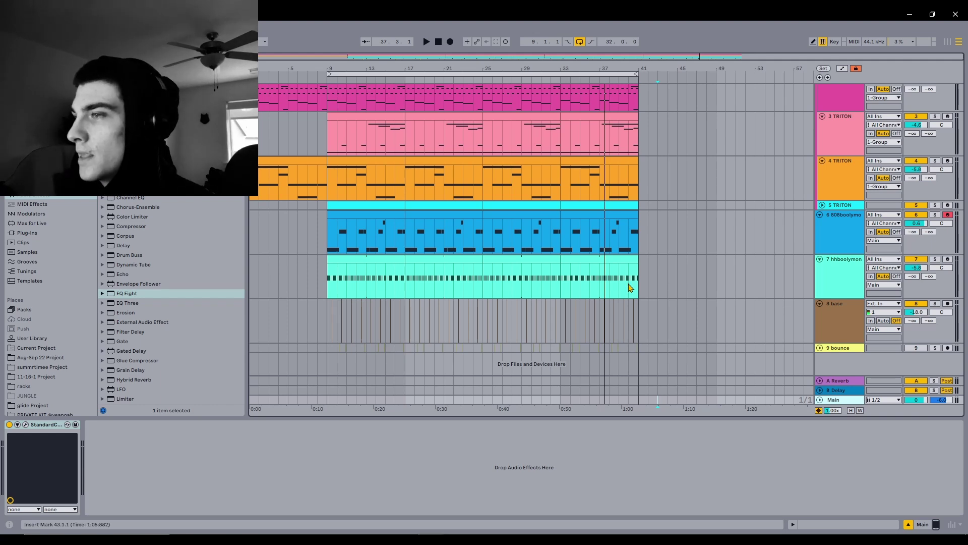
pyautogui.doubleClick(672, 267)
pyautogui.hotkey('shift', 'Tab')
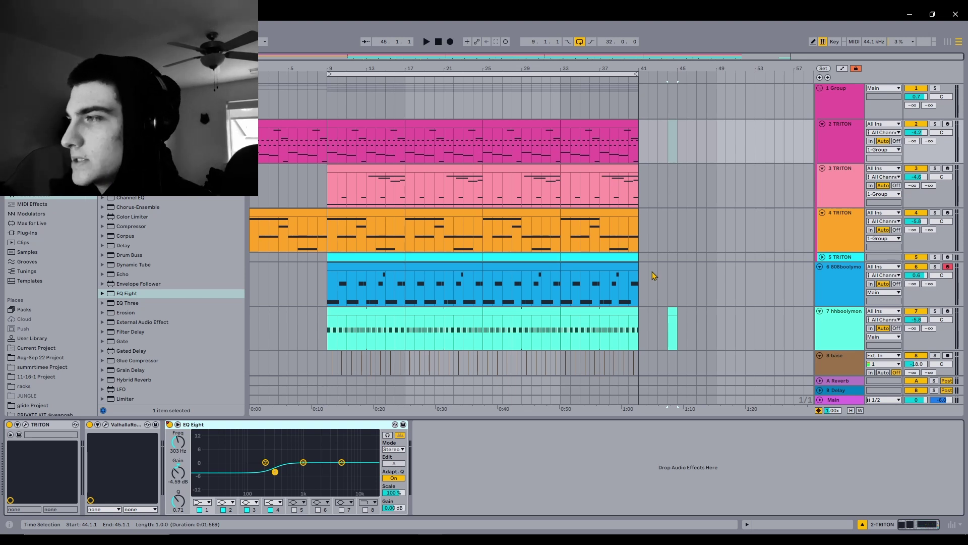
pyautogui.click(655, 238)
pyautogui.click(636, 181)
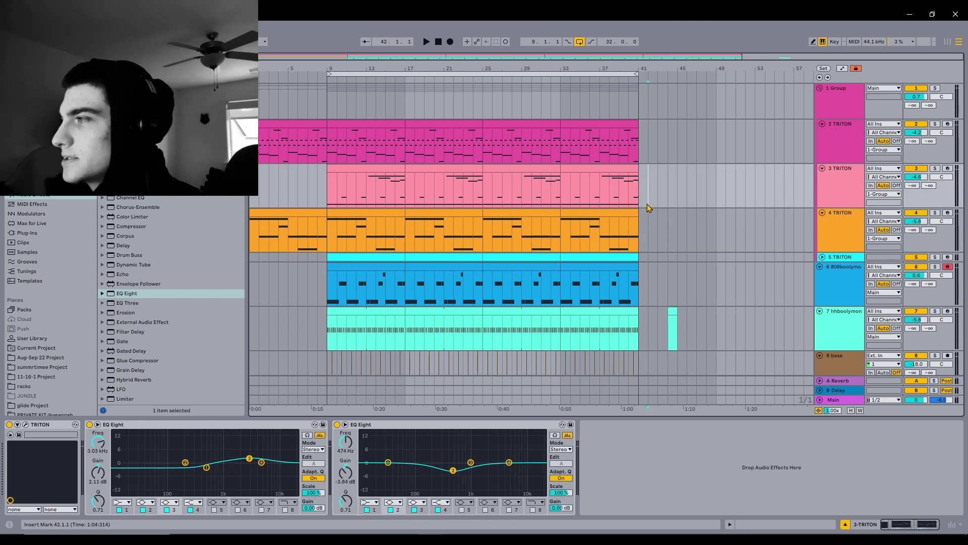
pyautogui.doubleClick(735, 190)
pyautogui.click(843, 97)
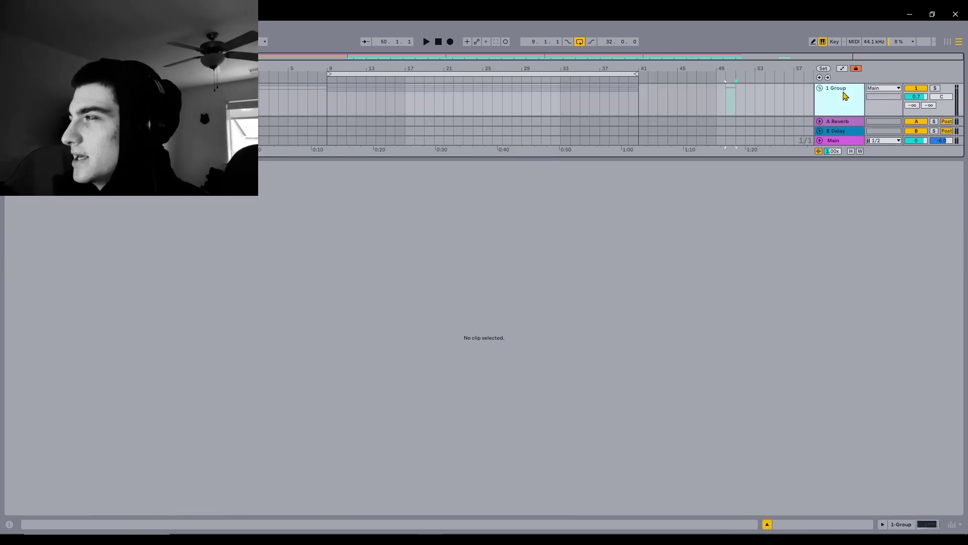
pyautogui.click(764, 190)
pyautogui.moveTo(764, 190); pyautogui.dragTo(691, 187)
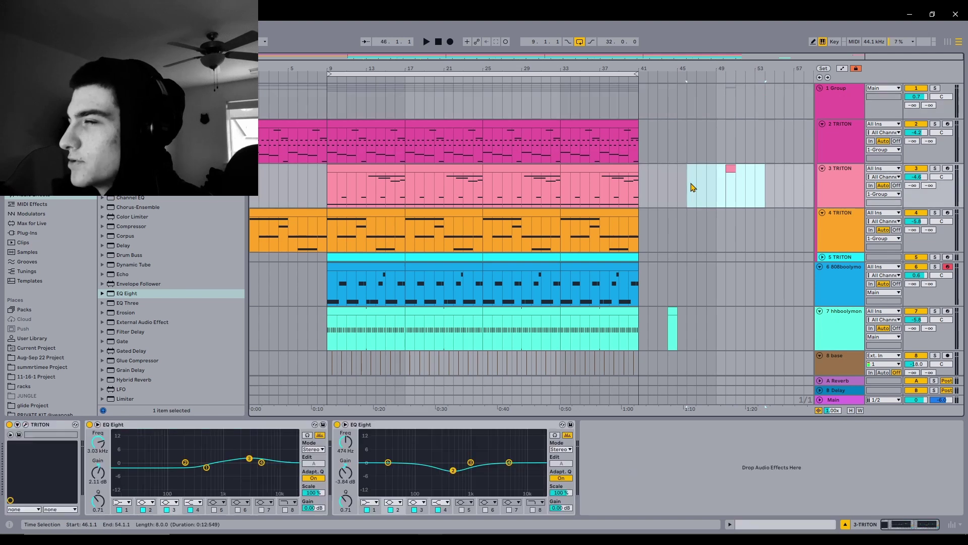
pyautogui.click(669, 153)
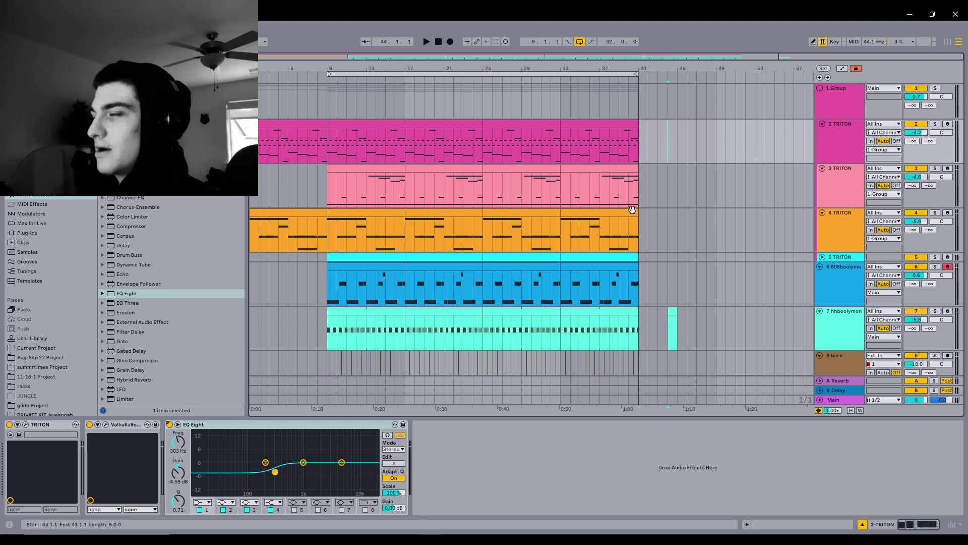
pyautogui.moveTo(676, 318); pyautogui.dragTo(651, 325)
pyautogui.click(672, 295)
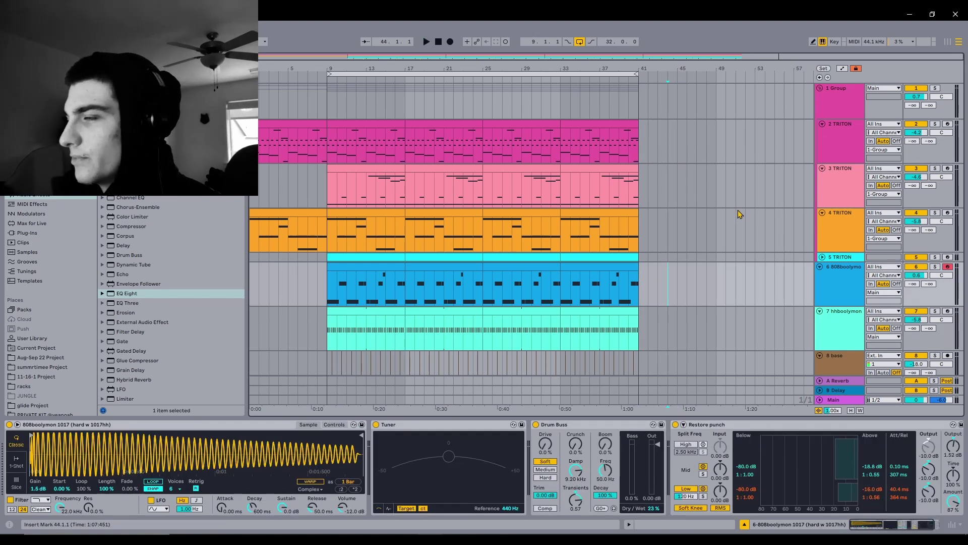
pyautogui.click(651, 250)
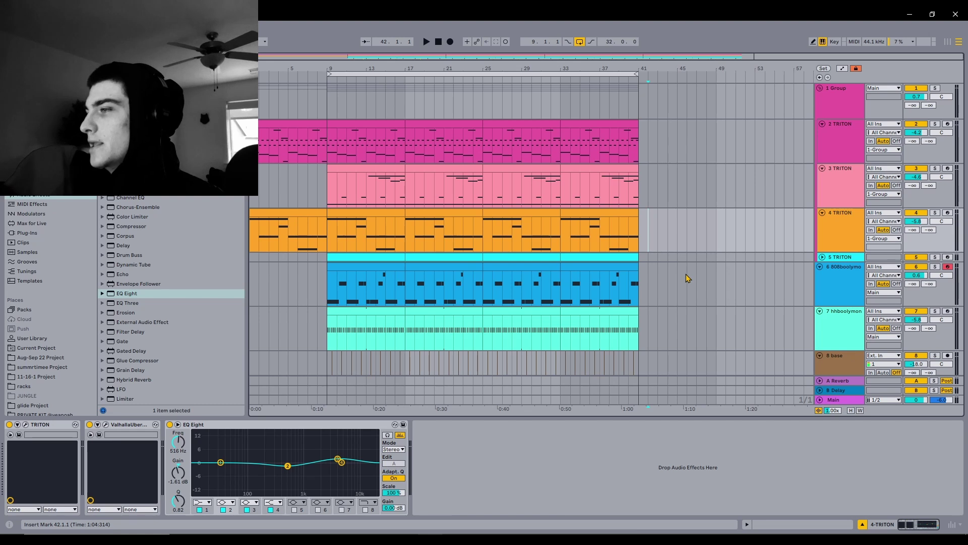
pyautogui.click(420, 297)
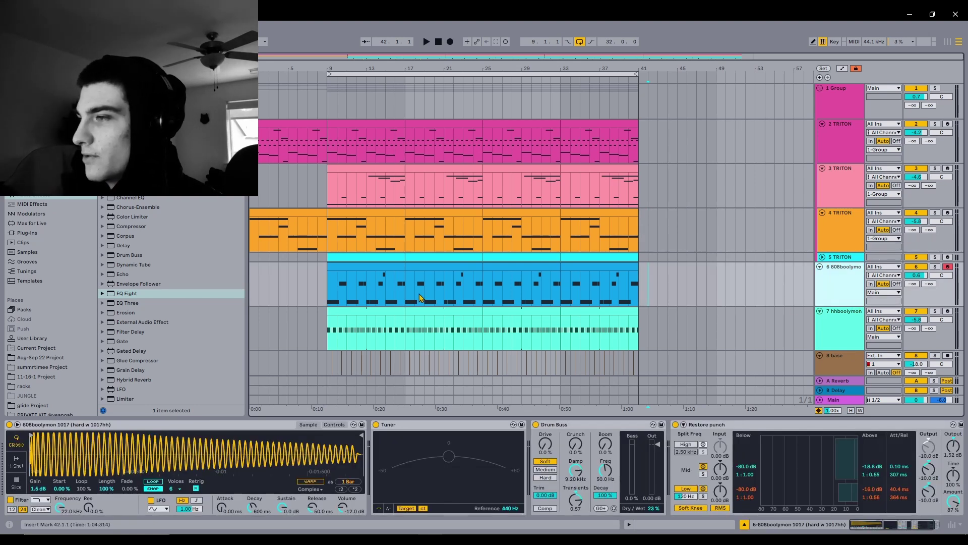
pyautogui.click(669, 291)
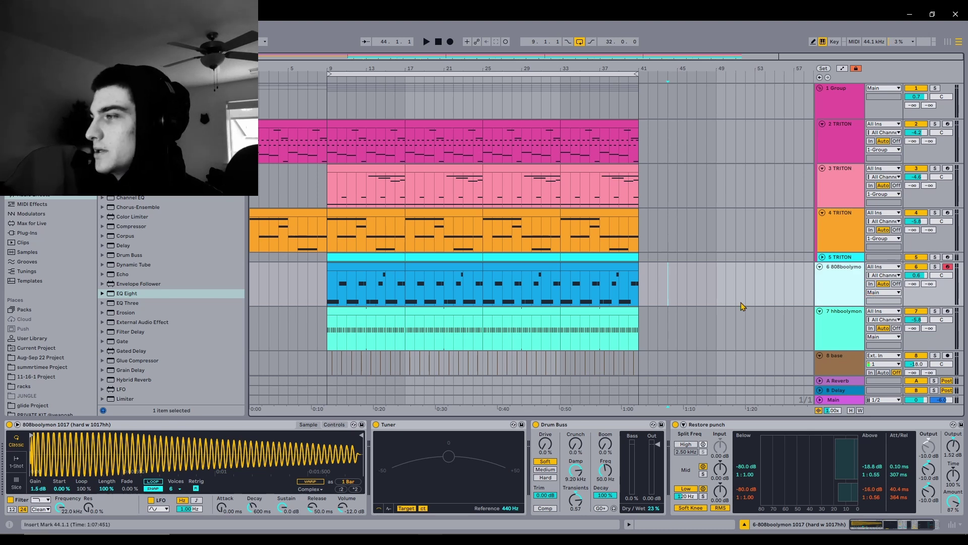
pyautogui.click(625, 275)
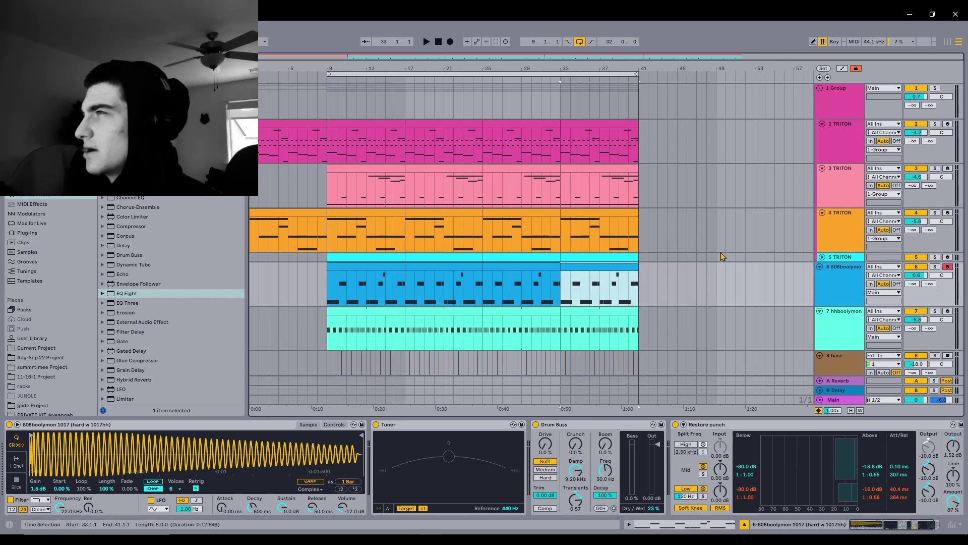
pyautogui.click(737, 259)
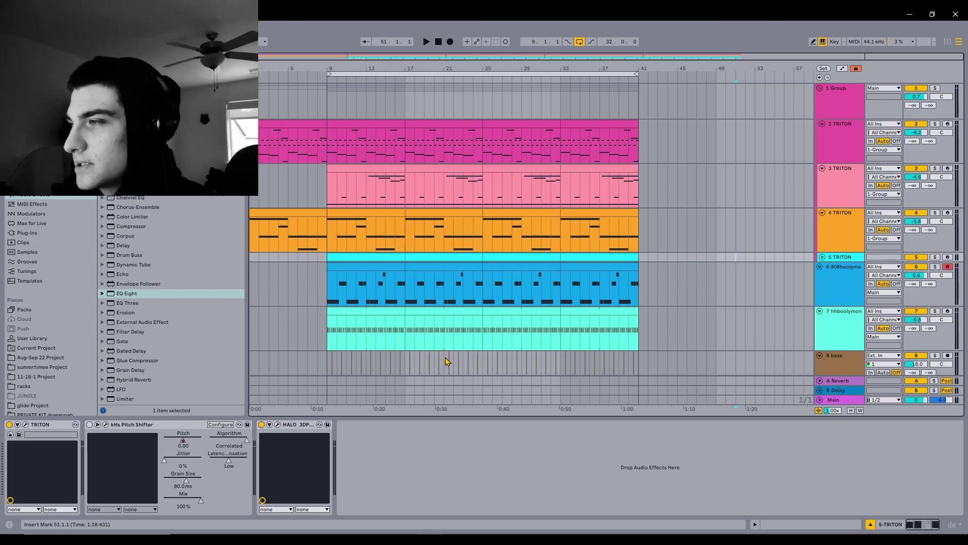
pyautogui.moveTo(405, 540)
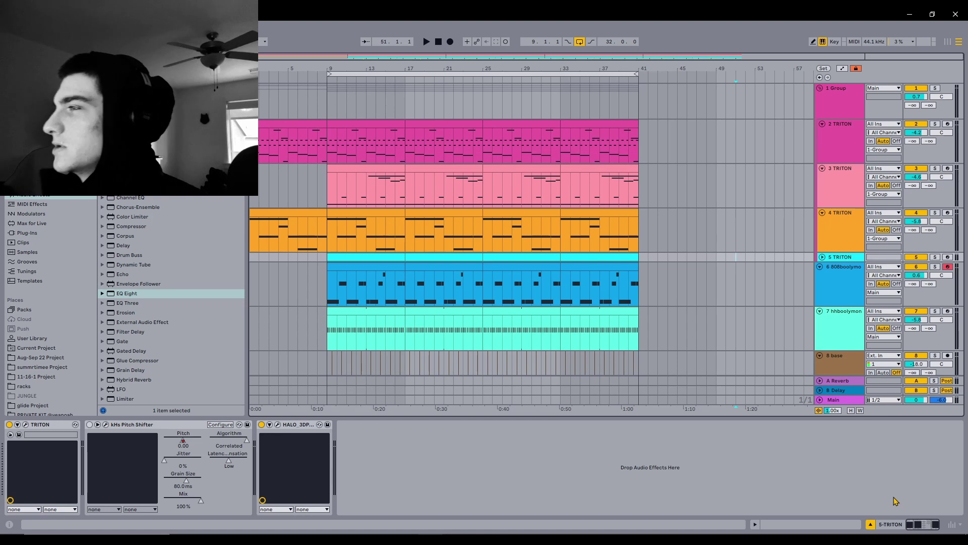
# - Shorten the arrangement loop to the eight bars from bar 9 to bar 17
pyautogui.click(735, 141)
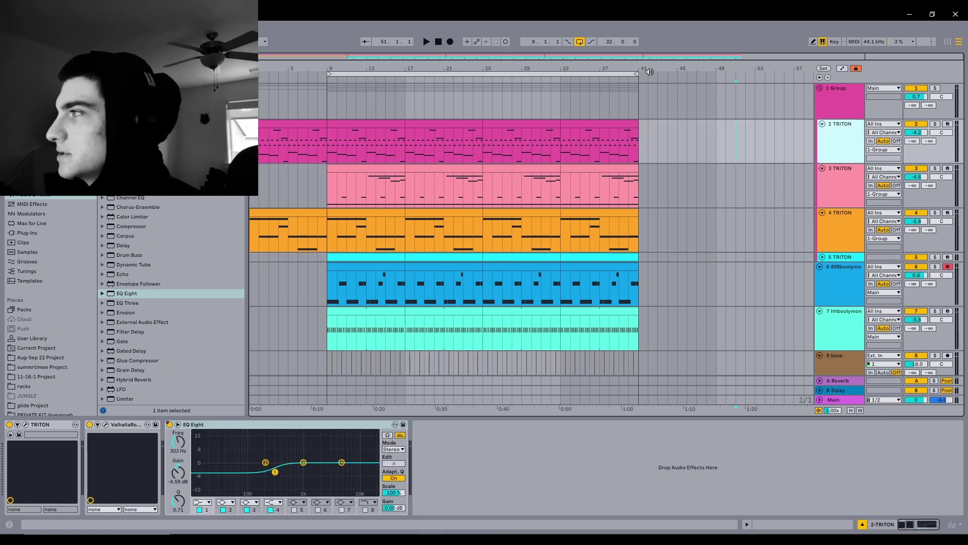
pyautogui.moveTo(634, 75); pyautogui.dragTo(358, 78)
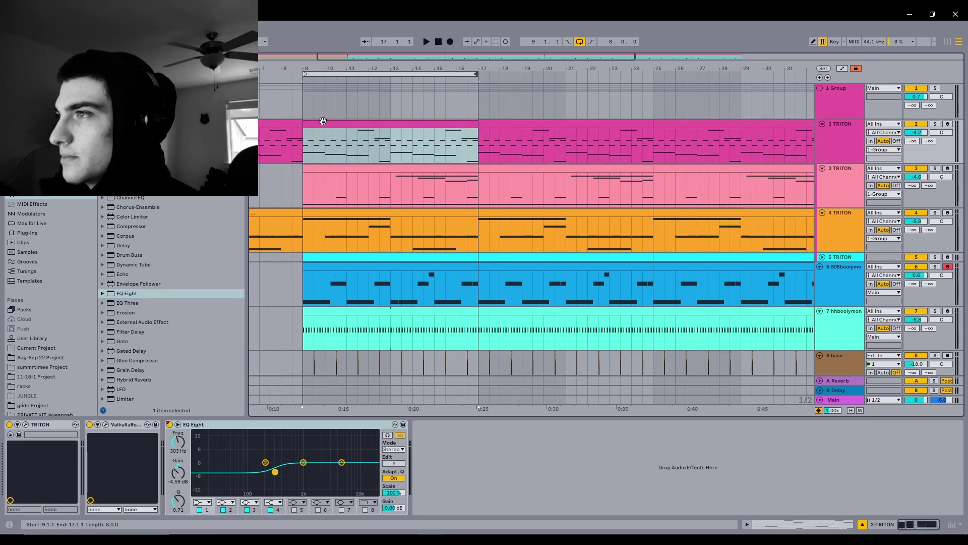
pyautogui.click(357, 77)
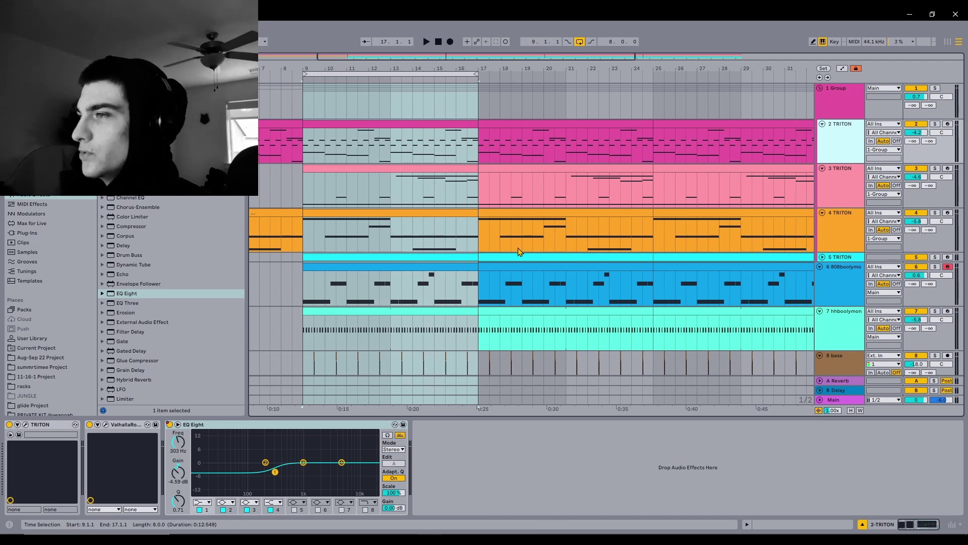
# - Solo the track 2 TRITON melody and play back the loop from bar 9 to hear it alone
pyautogui.click(833, 129)
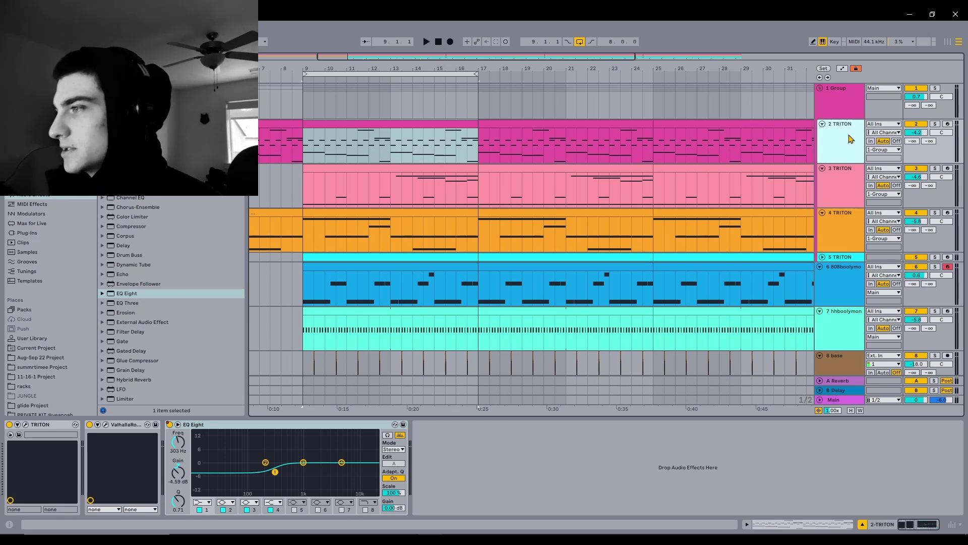
pyautogui.hotkey('shift', 'Tab')
pyautogui.hotkey('shift', 'Tab')
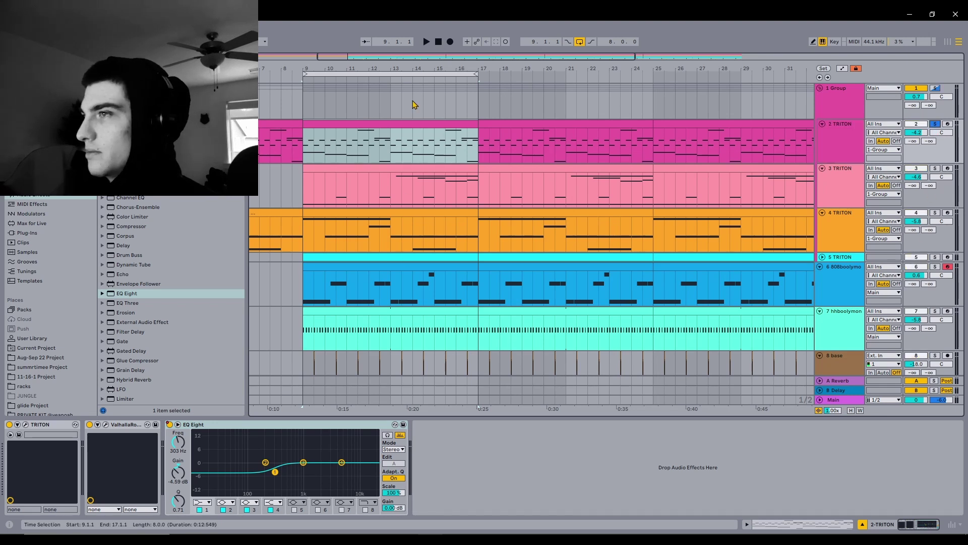
pyautogui.click(372, 74)
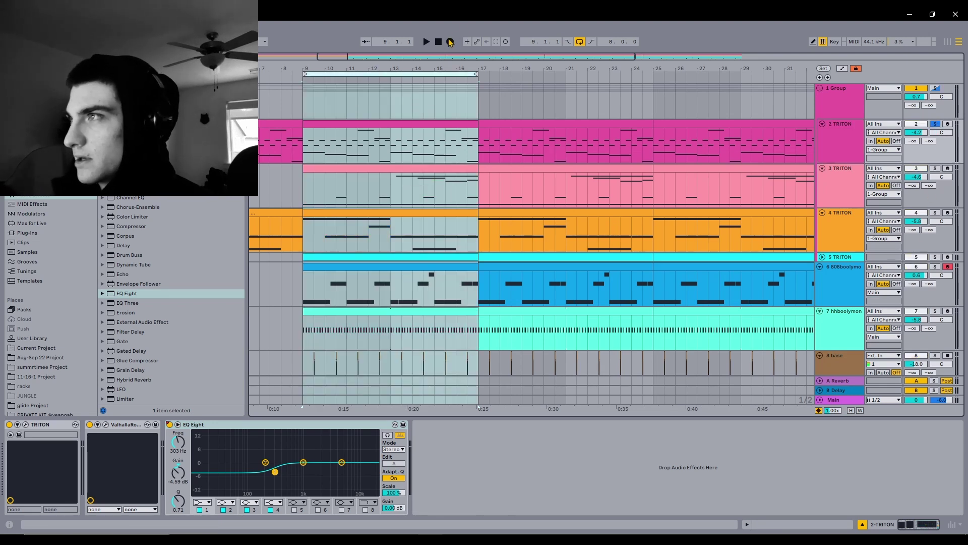
pyautogui.press('space')
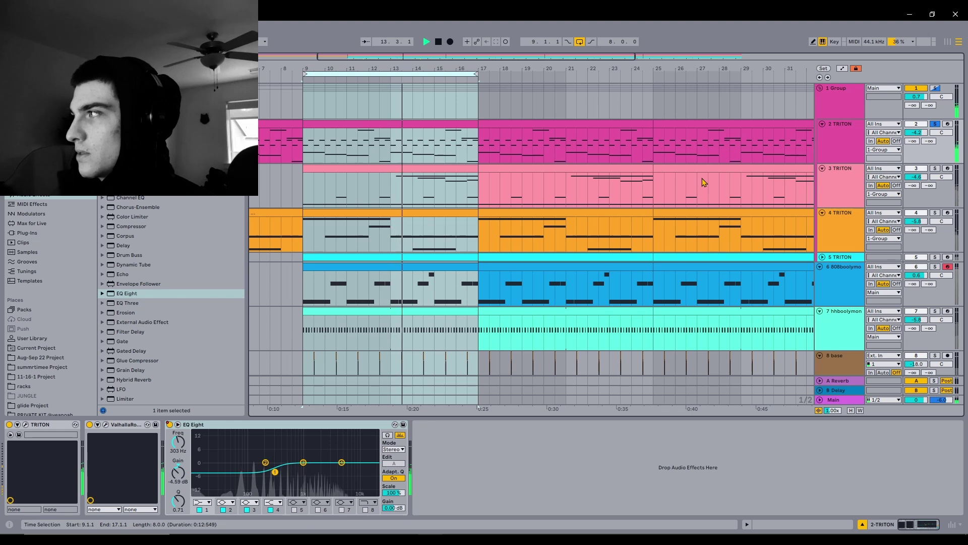
pyautogui.click(458, 183)
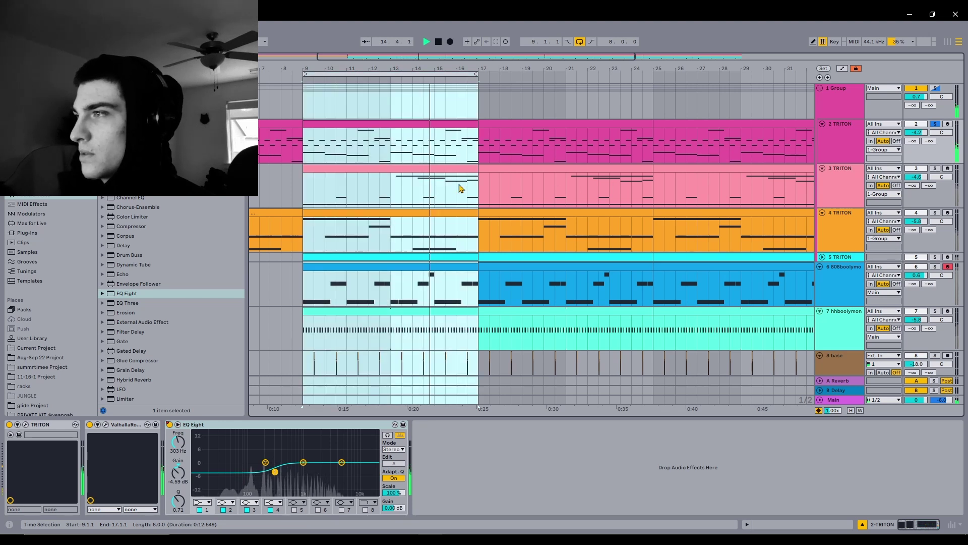
pyautogui.click(463, 180)
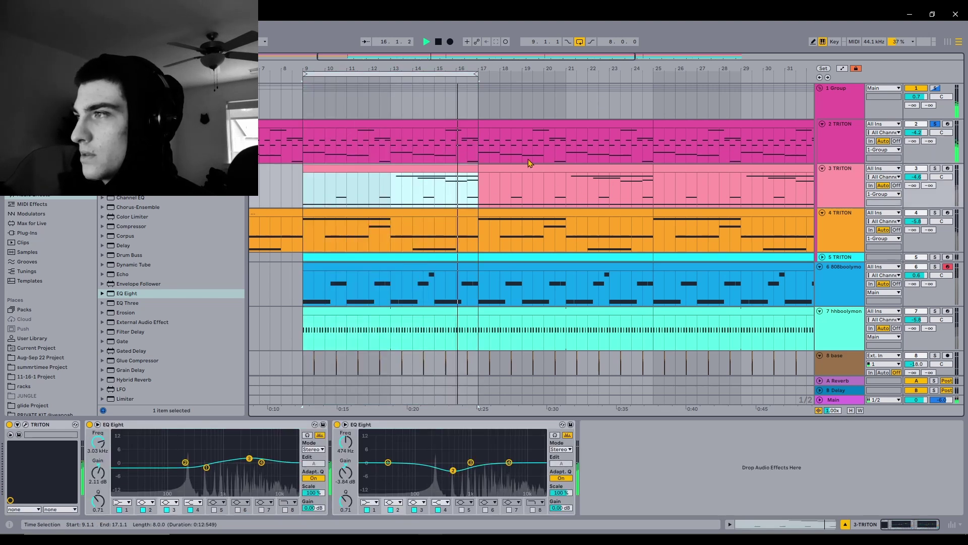
pyautogui.press('space')
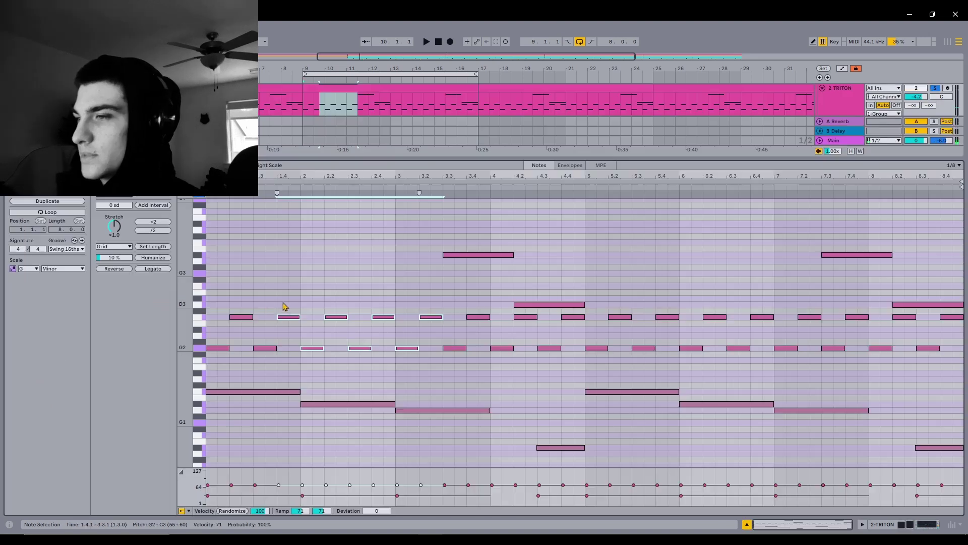
# - Open the track 2 TRITON clip and examine its repeating G2 and C3 note pattern in the piano roll
pyautogui.doubleClick(528, 159)
pyautogui.moveTo(240, 302)
pyautogui.mouseDown()
pyautogui.moveTo(486, 346)
pyautogui.moveTo(238, 313)
pyautogui.mouseUp()
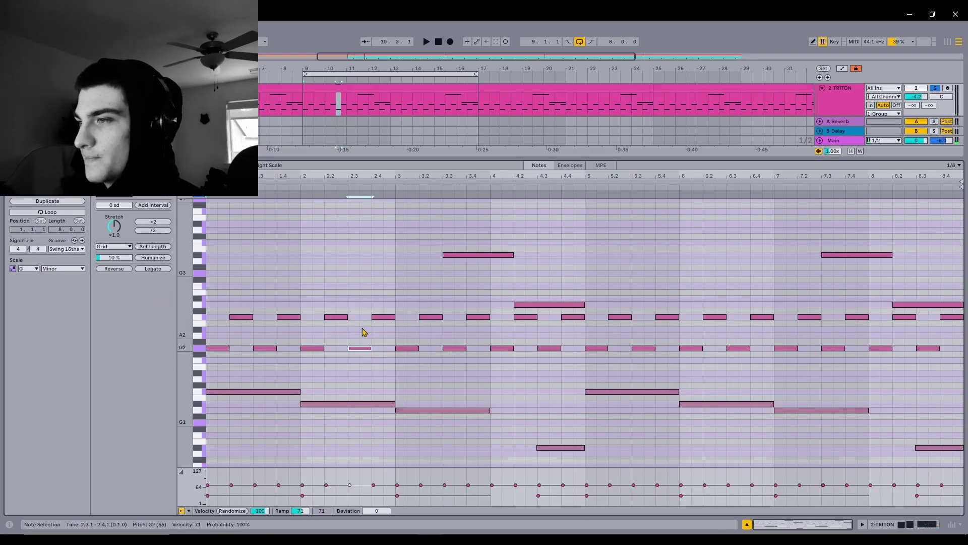
pyautogui.moveTo(400, 275); pyautogui.dragTo(410, 384)
pyautogui.moveTo(452, 295); pyautogui.dragTo(453, 333)
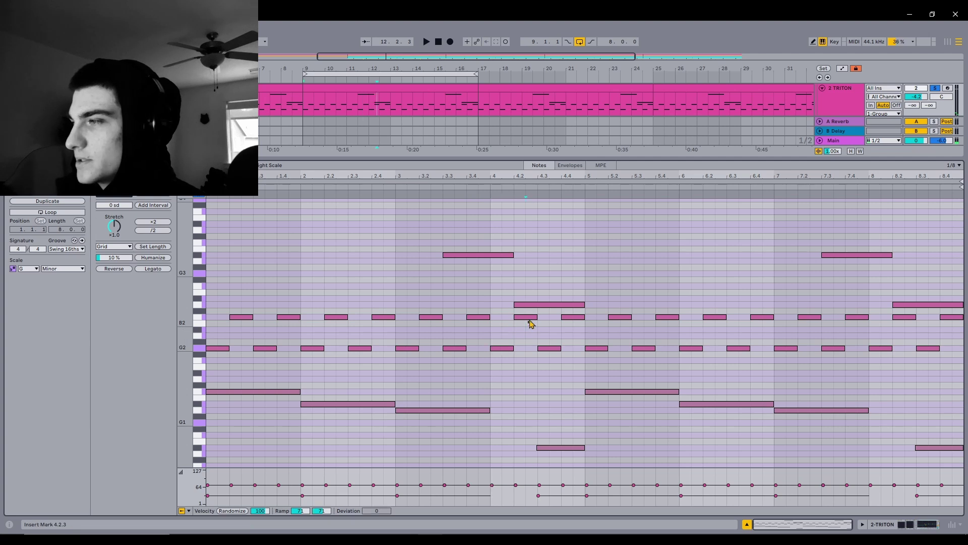
pyautogui.click(594, 316)
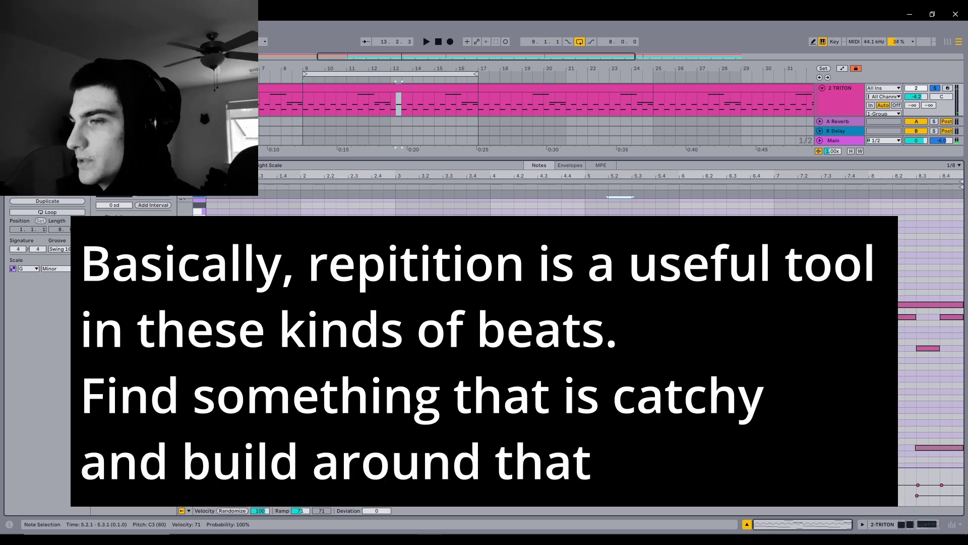
pyautogui.click(478, 254)
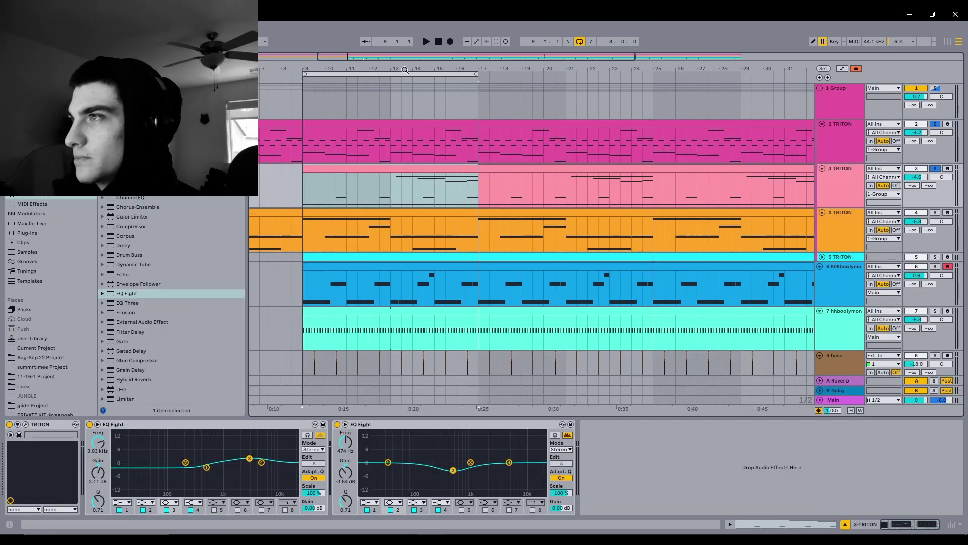
# - Solo the track 3 TRITON part instead and play back the loop from bar 9
pyautogui.click(402, 73)
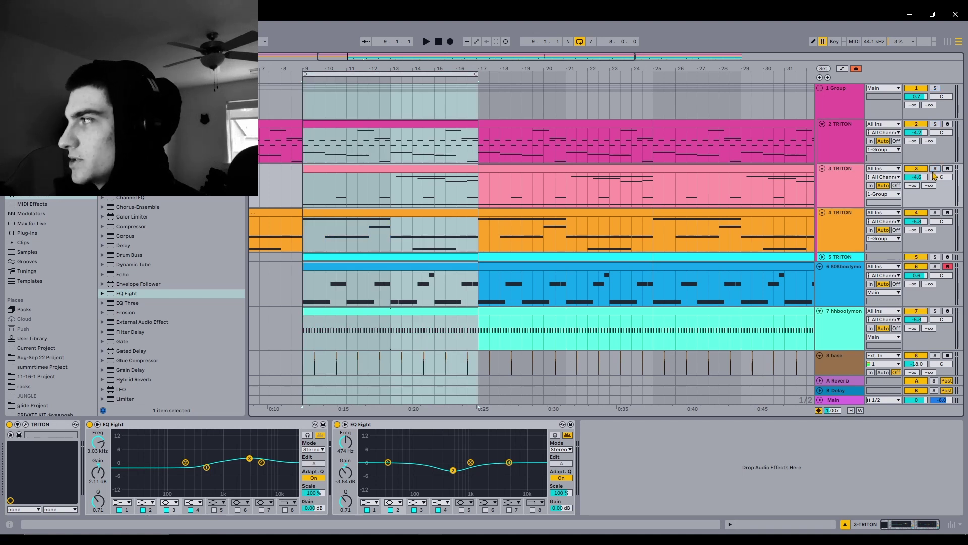
pyautogui.press('space')
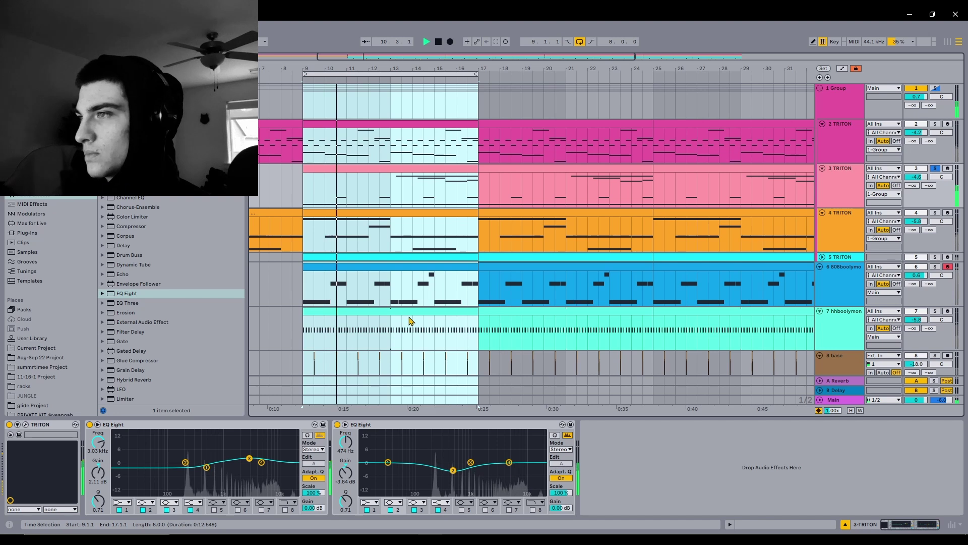
pyautogui.click(391, 310)
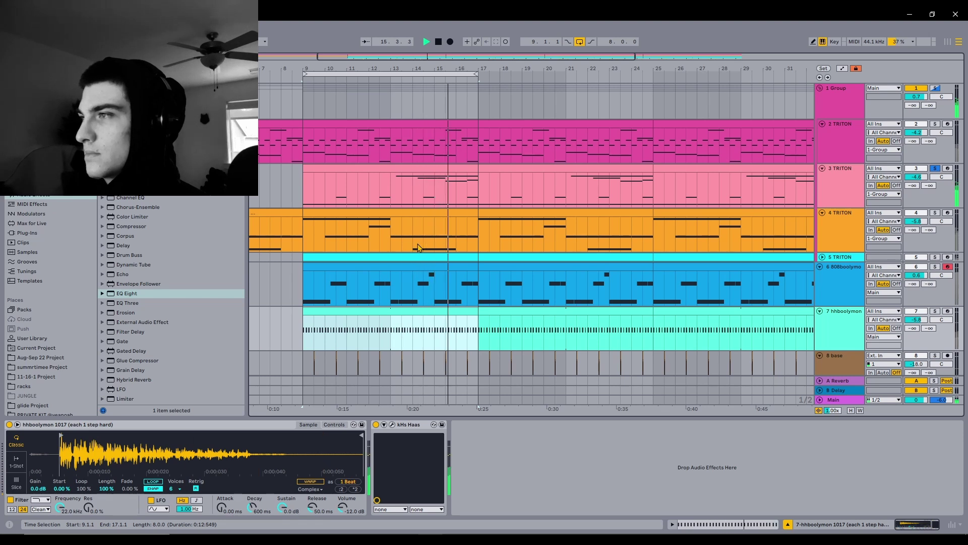
pyautogui.press('space')
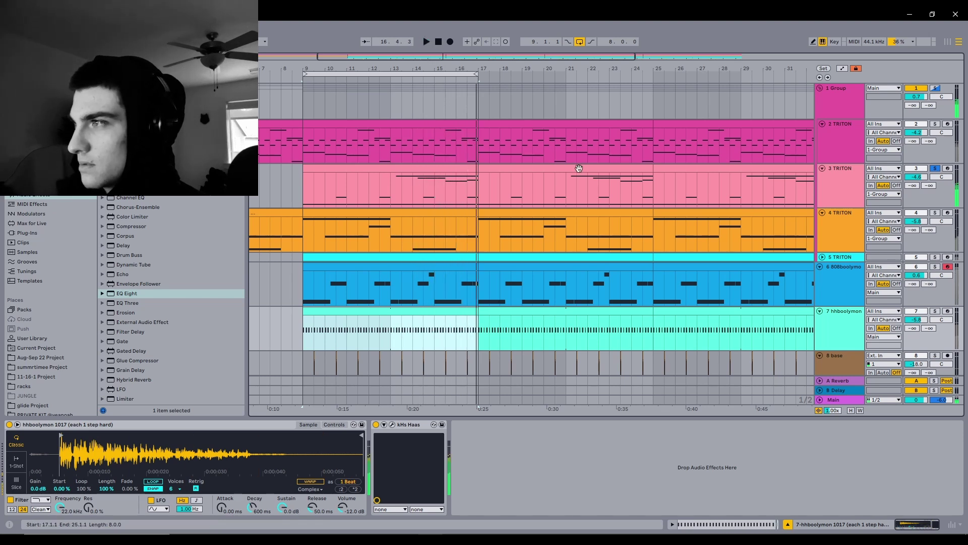
# - Open the first track 3 TRITON clip and examine its sustained low notes and short F4 notes in the piano roll
pyautogui.click(819, 201)
pyautogui.doubleClick(398, 166)
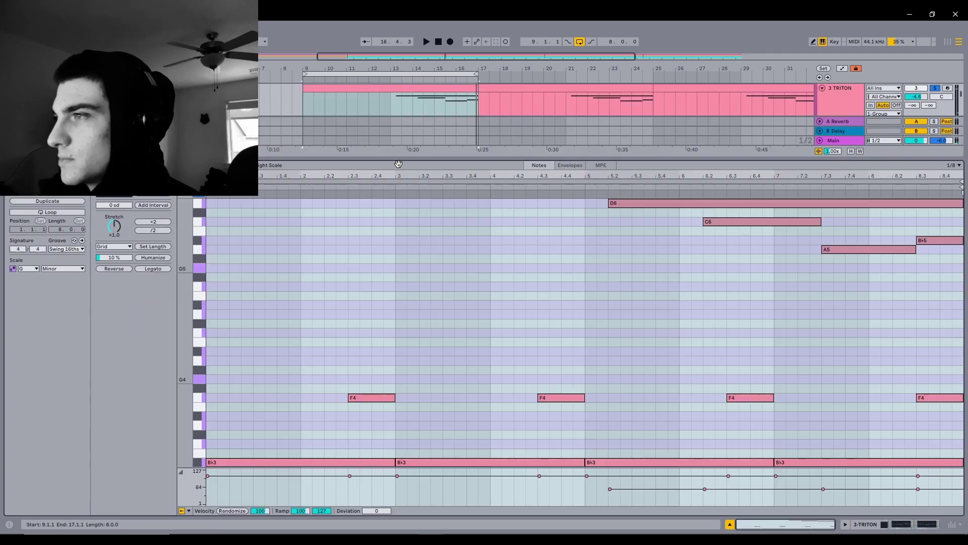
pyautogui.scroll(-3, 189, 321)
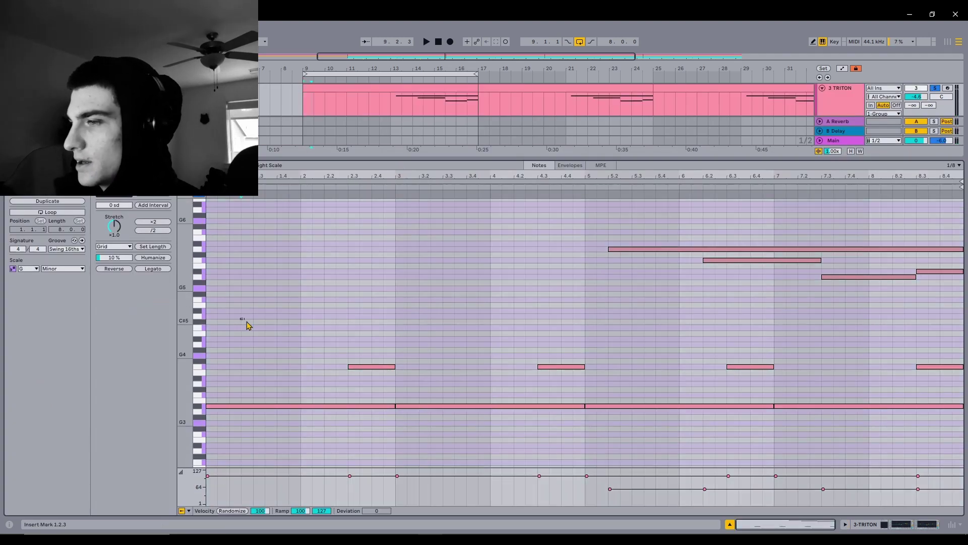
pyautogui.moveTo(240, 322); pyautogui.dragTo(754, 466)
pyautogui.click(467, 311)
pyautogui.click(845, 112)
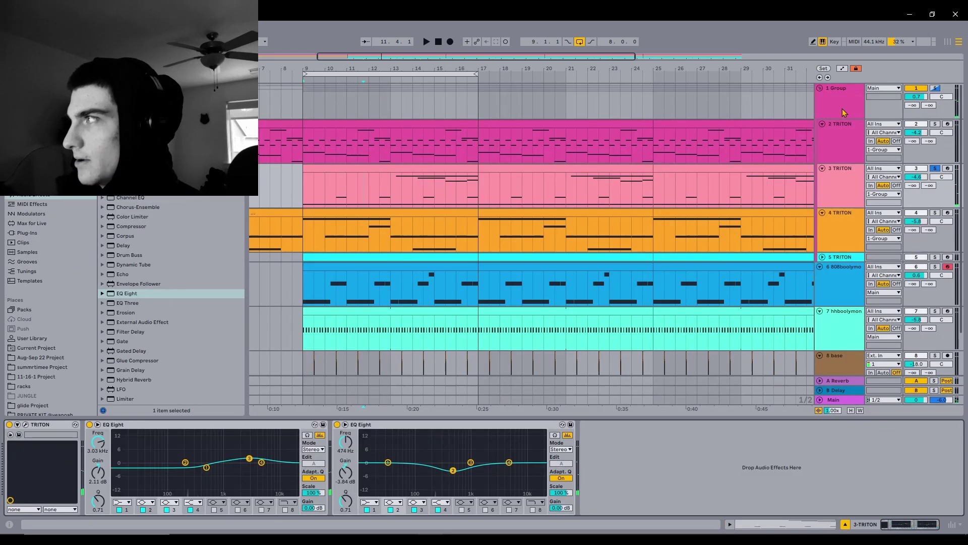
# - Remove the high melody notes from 13.2 to bar 17 in the first track 3 TRITON clip and return to the arrangement
pyautogui.doubleClick(415, 180)
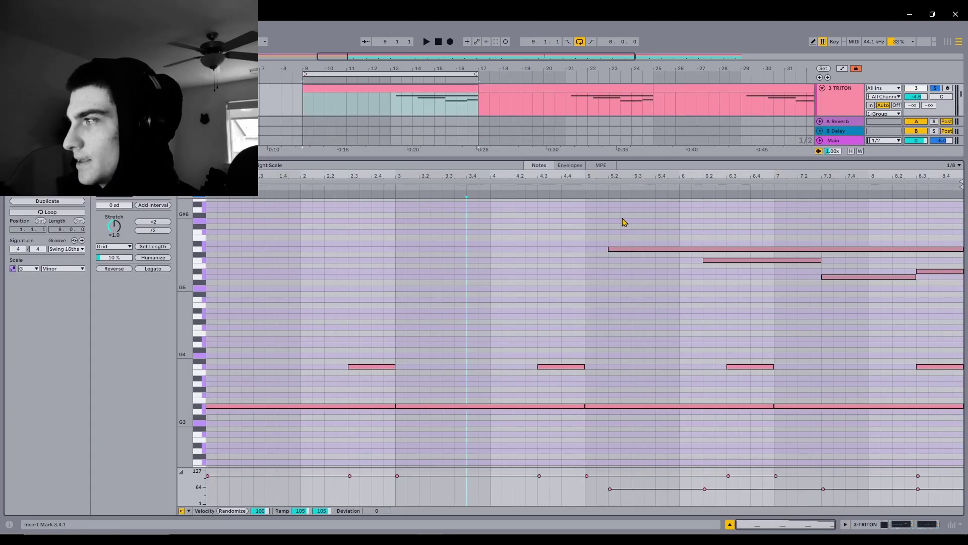
pyautogui.click(841, 103)
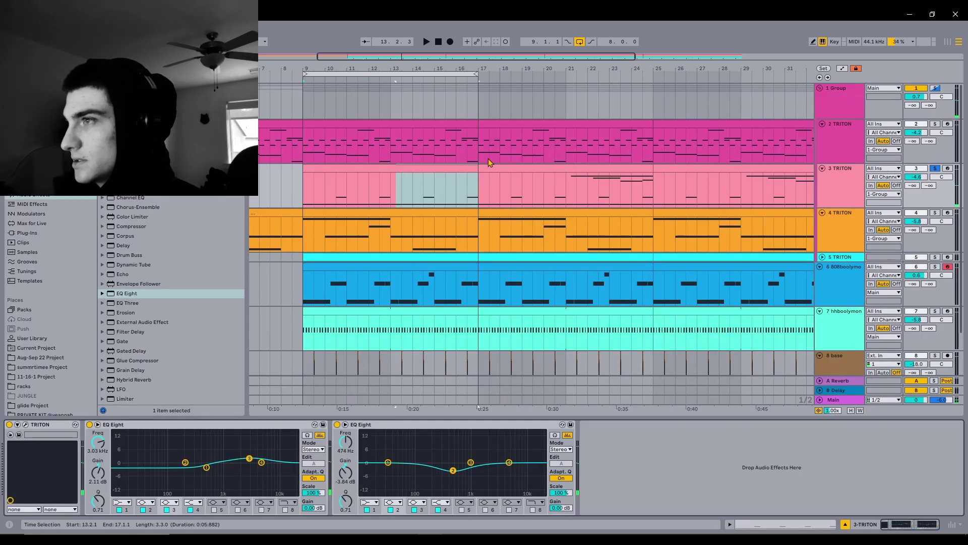
# - Solo track 2 TRITON together with track 3 TRITON and play back the loop from bar 9
pyautogui.click(926, 134)
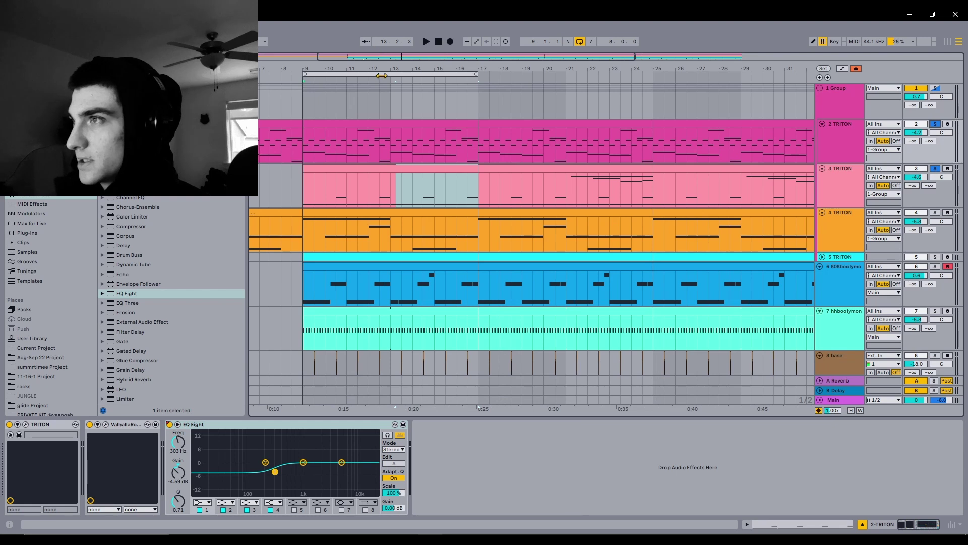
pyautogui.click(381, 75)
pyautogui.press('space')
pyautogui.click(385, 192)
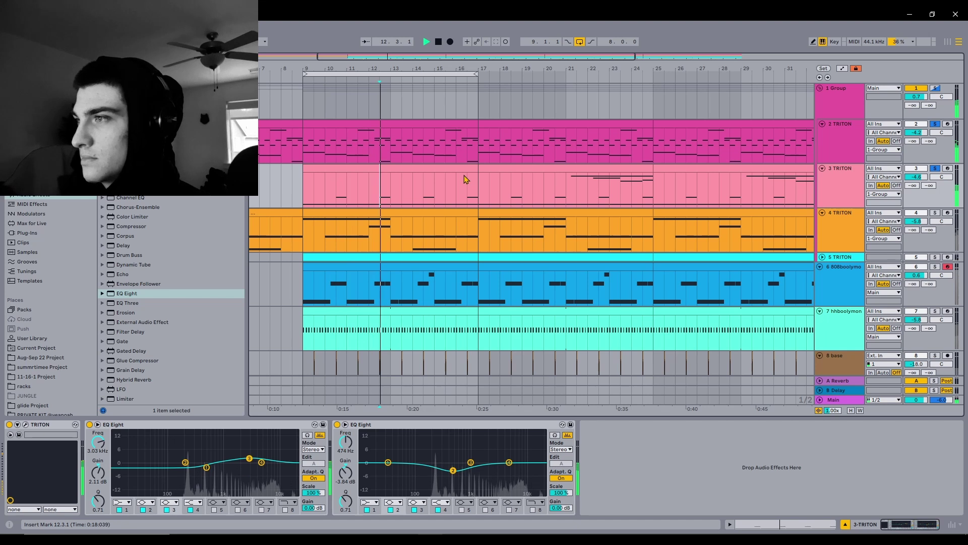
pyautogui.press('space')
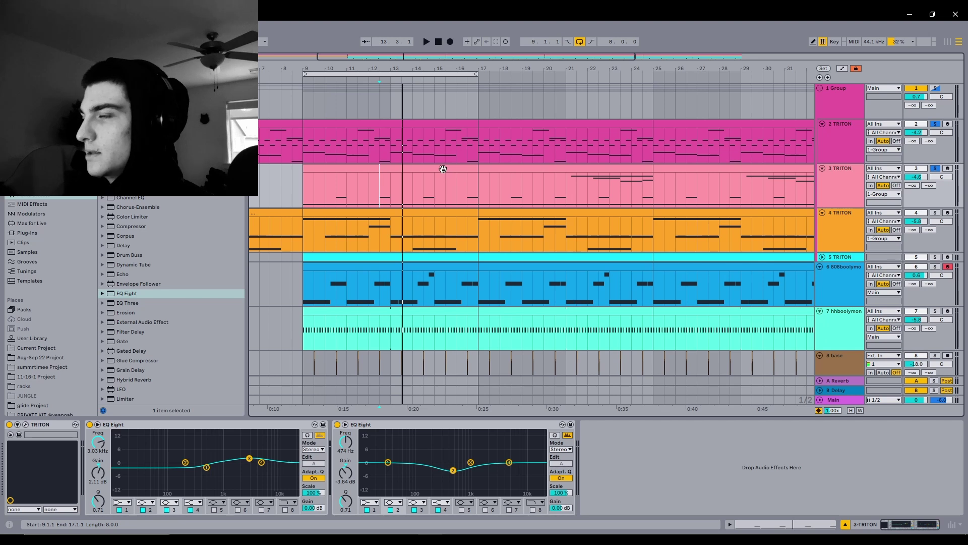
# - Restore the high melody notes from 13.2 to bar 17 in the first track 3 TRITON clip and return to the arrangement
pyautogui.doubleClick(443, 169)
pyautogui.moveTo(614, 218); pyautogui.dragTo(883, 297)
pyautogui.click(923, 289)
pyautogui.click(848, 103)
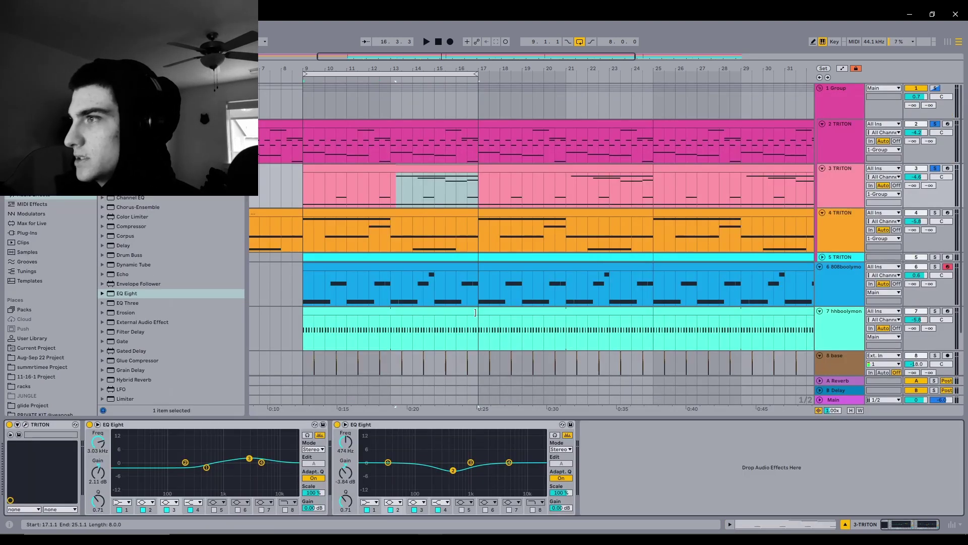
# - Play back the soloed tracks 2 and 3 through the high melody section after bar 13
pyautogui.click(504, 196)
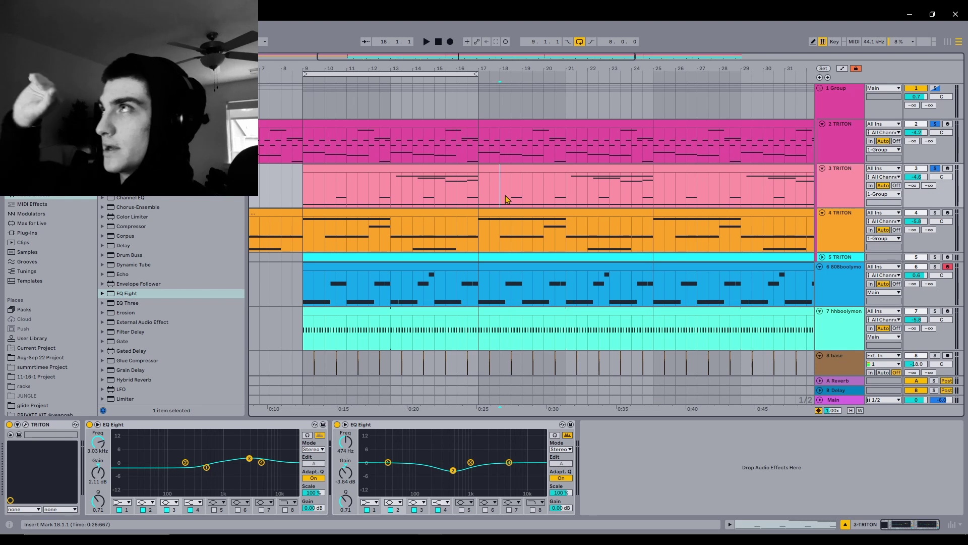
pyautogui.press('Left')
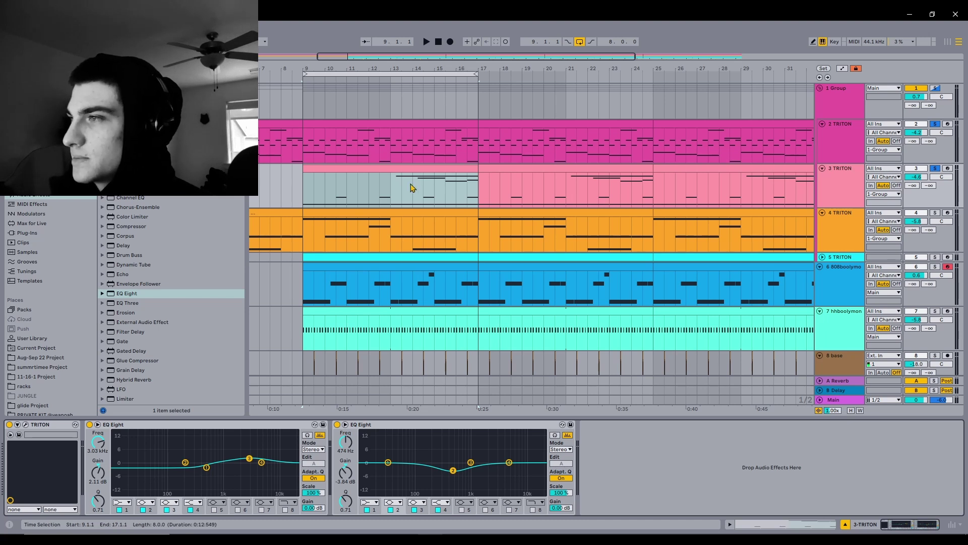
pyautogui.click(396, 167)
pyautogui.press('space')
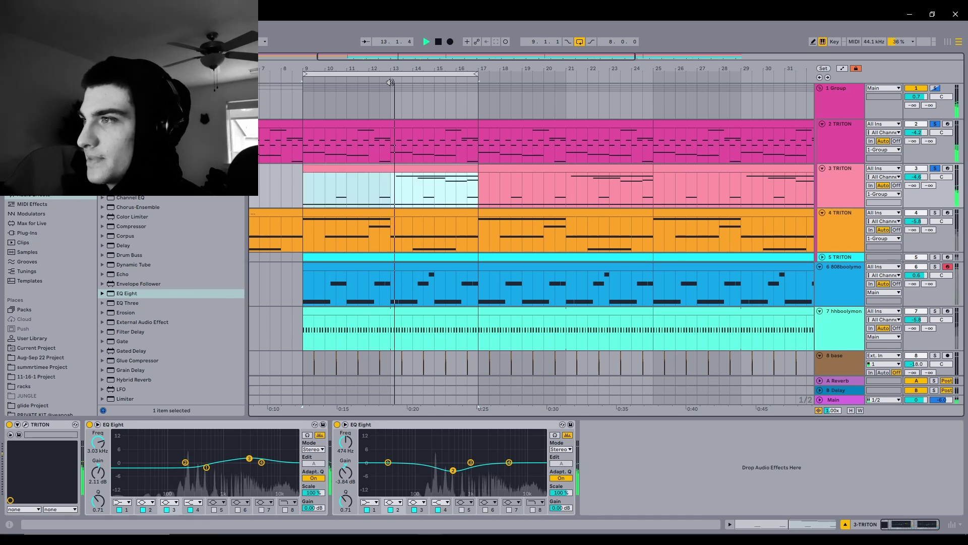
pyautogui.click(476, 225)
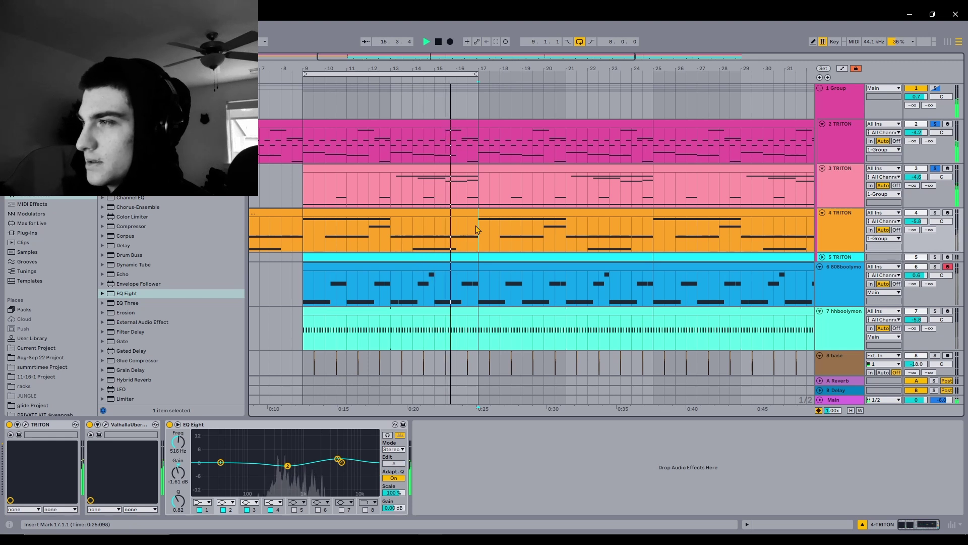
pyautogui.press('space')
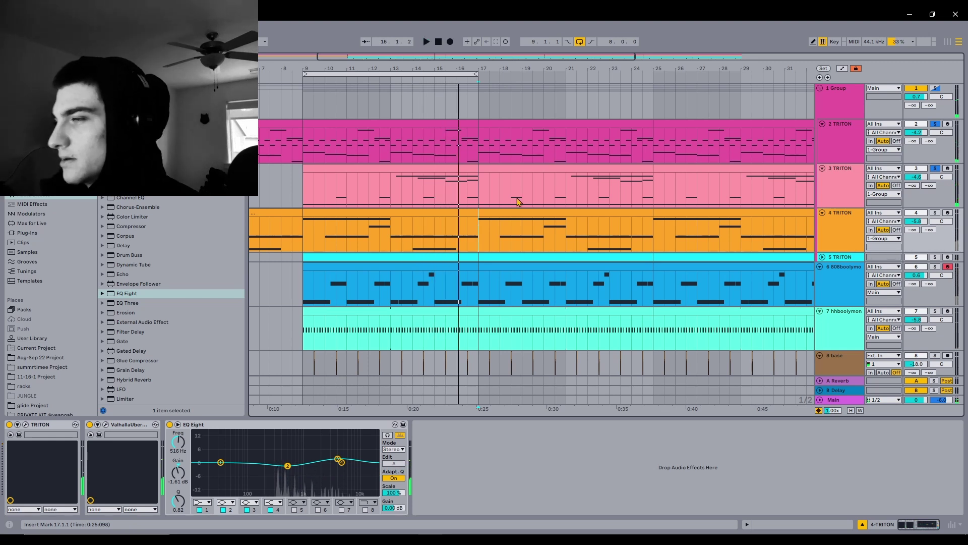
# - Solo only the track 4 TRITON part and play back the loop from bar 9
pyautogui.click(824, 222)
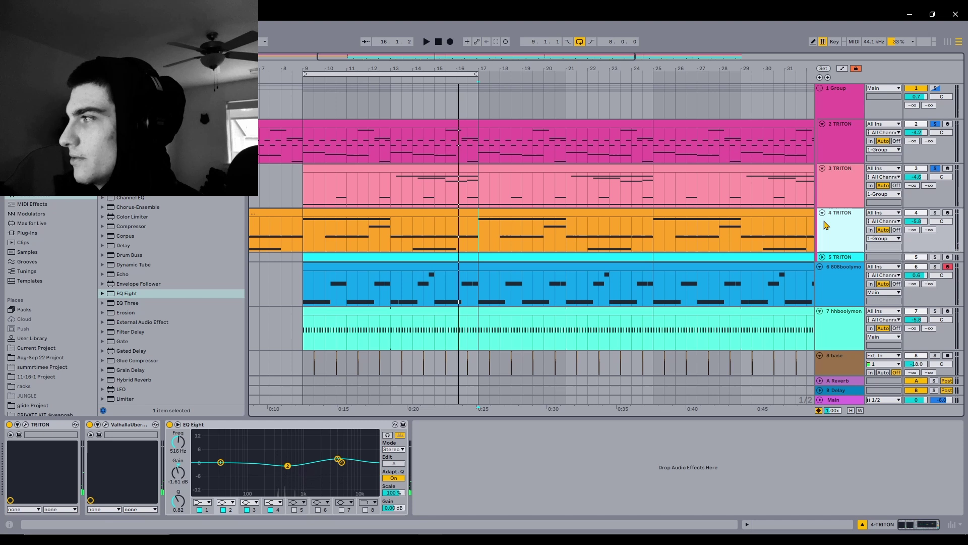
pyautogui.click(937, 213)
pyautogui.click(394, 74)
pyautogui.press('space')
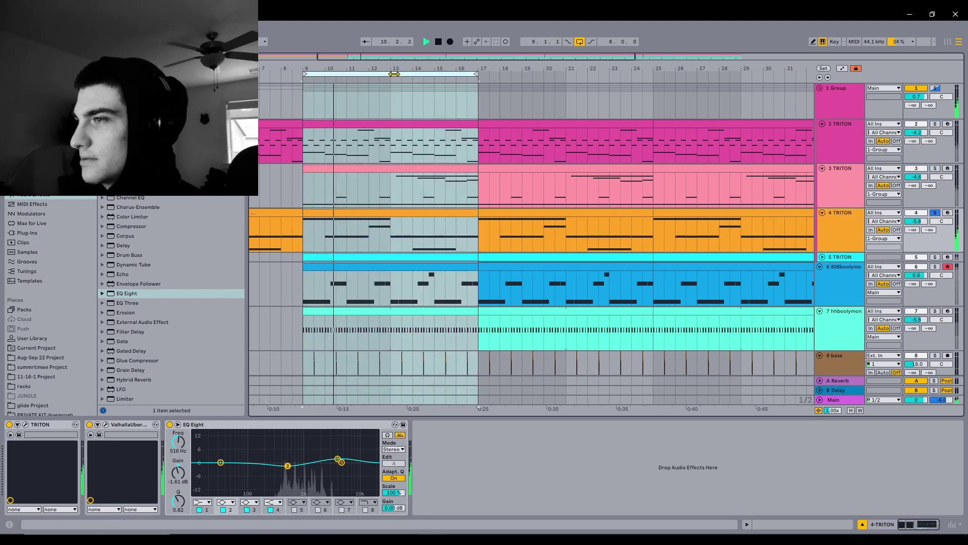
pyautogui.click(423, 237)
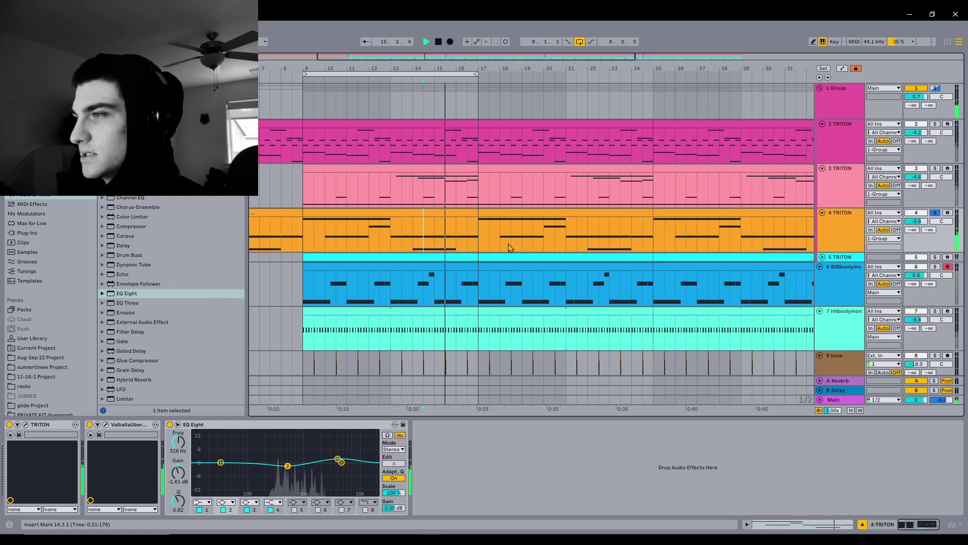
pyautogui.press('space')
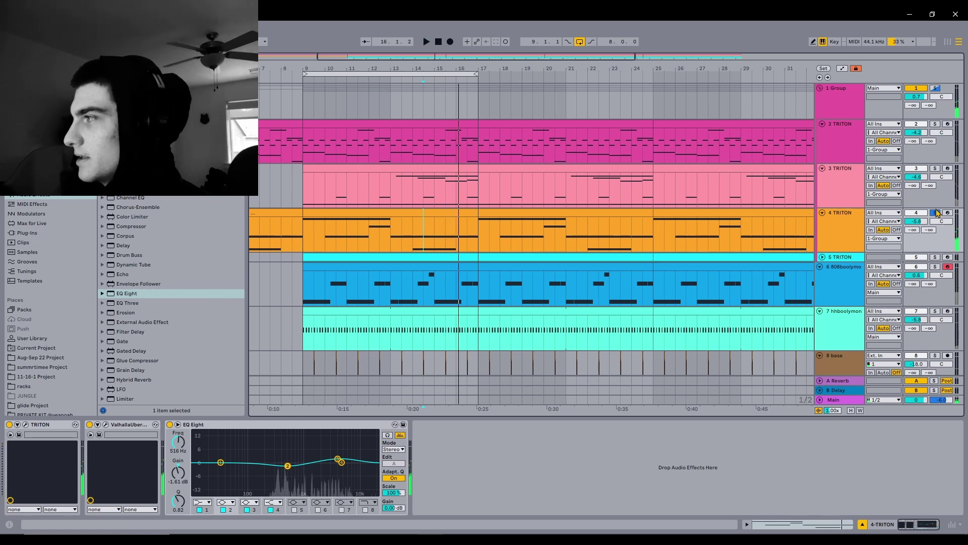
# - Solo tracks 2, 3 and 4 TRITON together and play back the eight-bar loop from bar 9
pyautogui.click(935, 169)
pyautogui.click(936, 124)
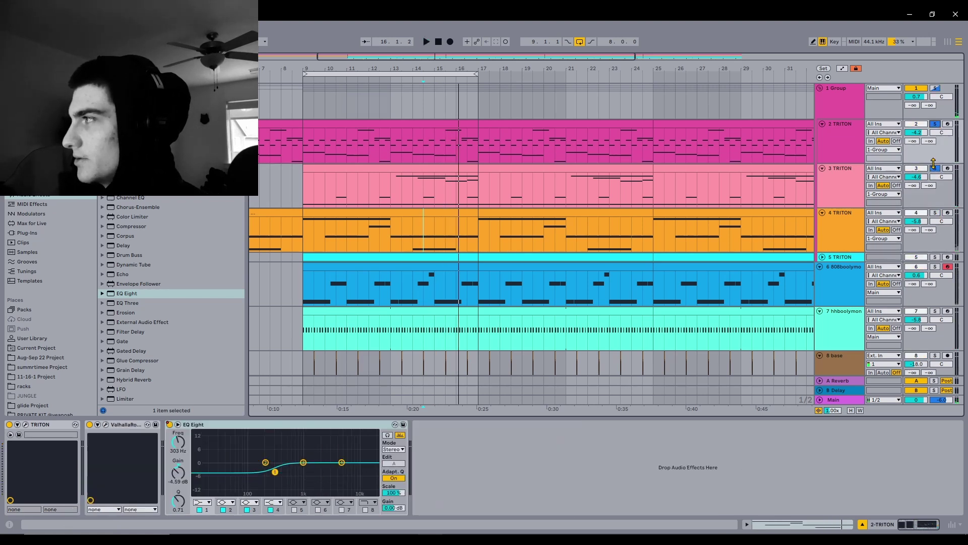
pyautogui.click(935, 213)
pyautogui.click(382, 73)
pyautogui.press('space')
pyautogui.click(500, 231)
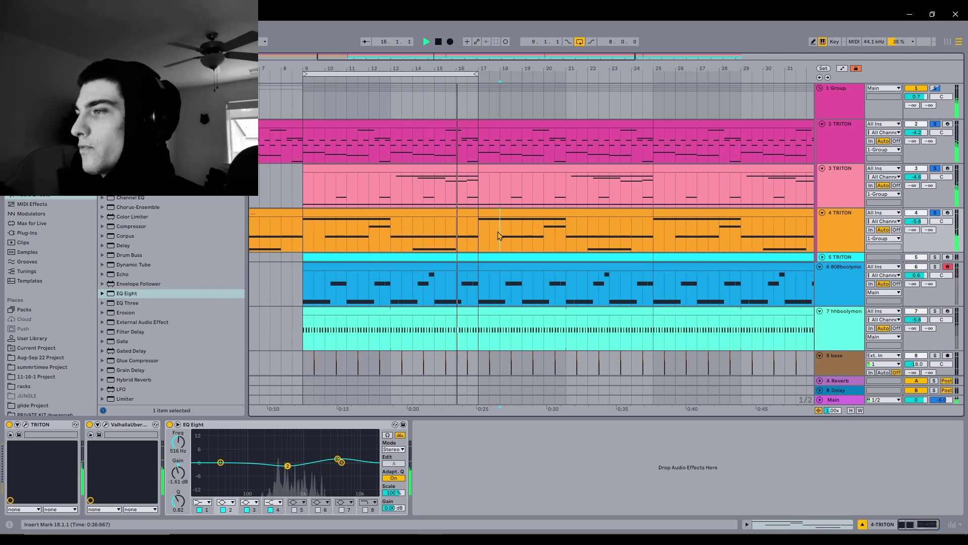
# - Unfold the track 5 TRITON part, solo it alone and play back the loop from bar 9
pyautogui.click(841, 257)
pyautogui.moveTo(843, 323); pyautogui.dragTo(842, 194)
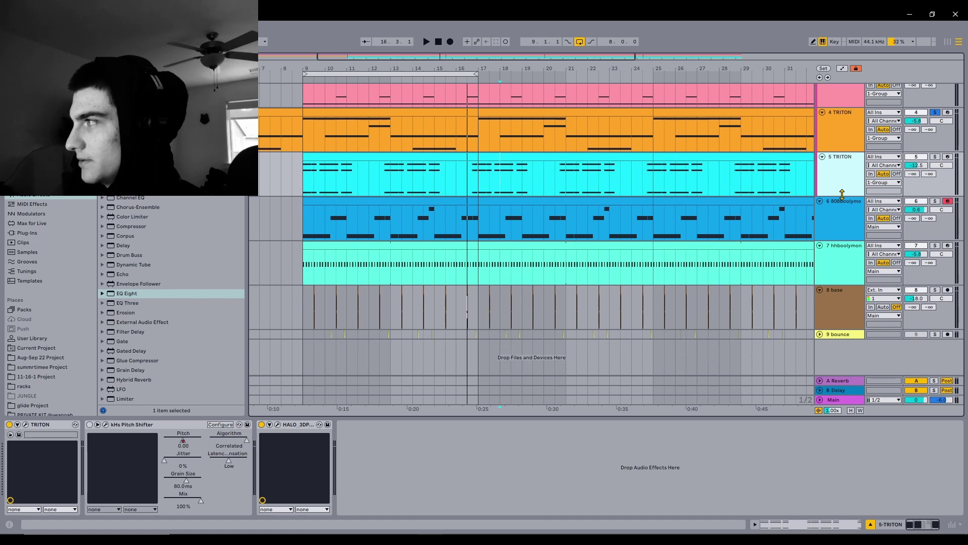
pyautogui.click(934, 158)
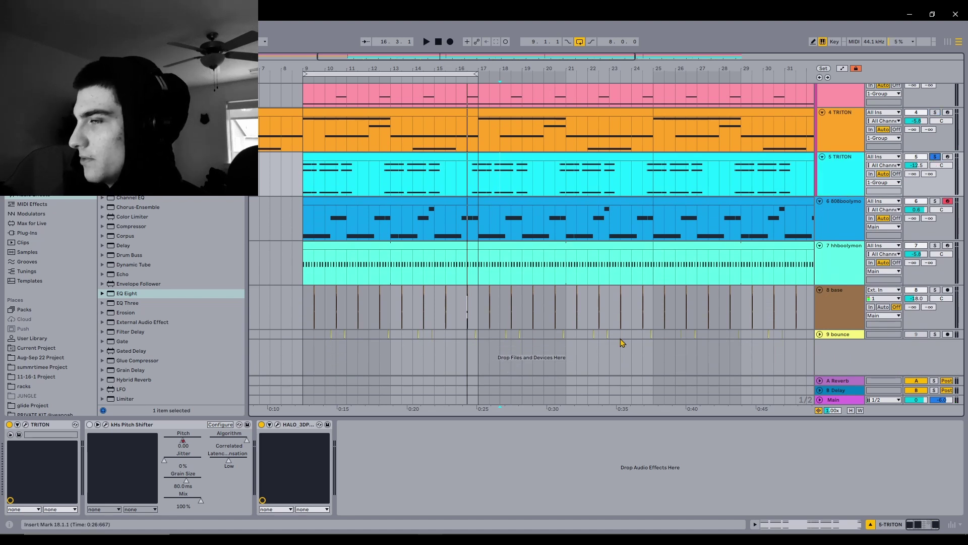
pyautogui.scroll(5, 413, 288)
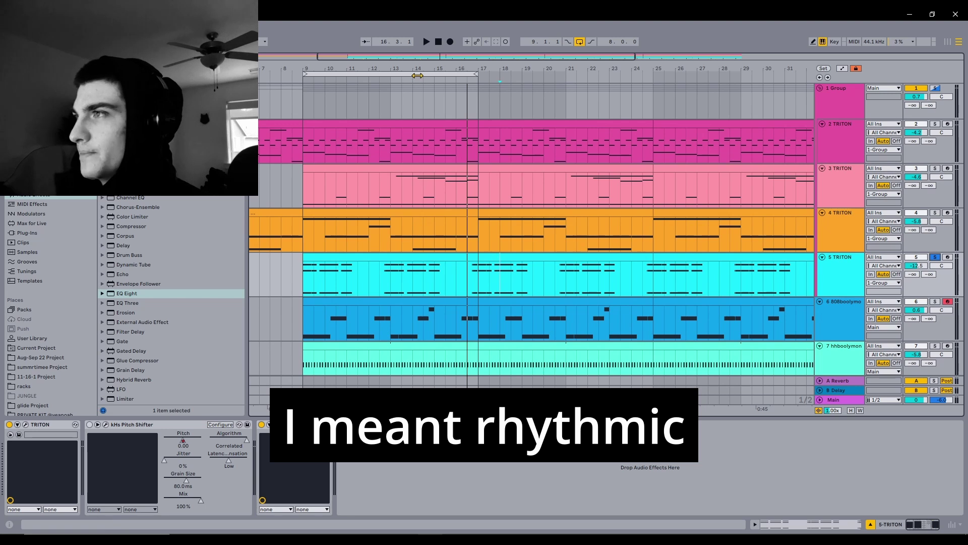
pyautogui.click(417, 75)
pyautogui.press('space')
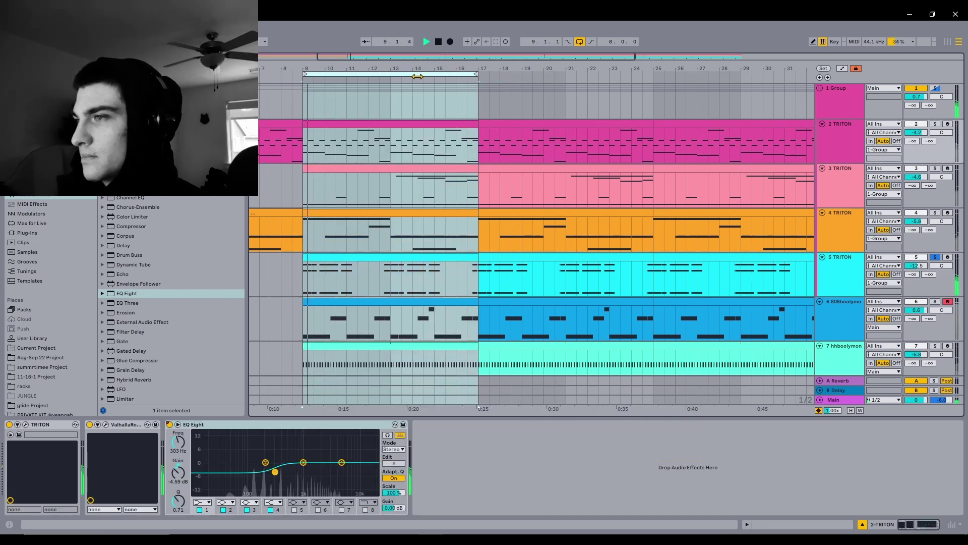
pyautogui.click(280, 276)
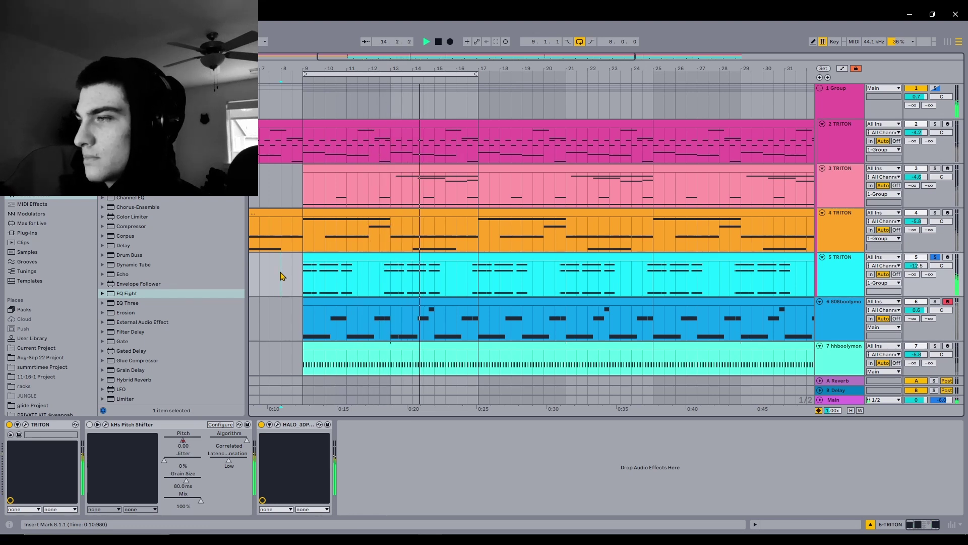
pyautogui.press('space')
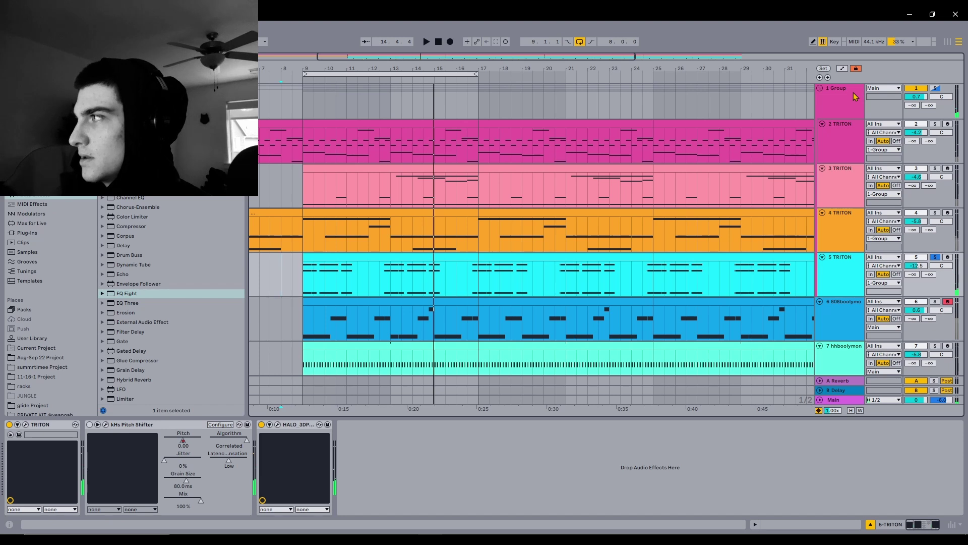
# - Solo the whole melody group and play back all four TRITON parts together over the eight-bar loop
pyautogui.click(934, 89)
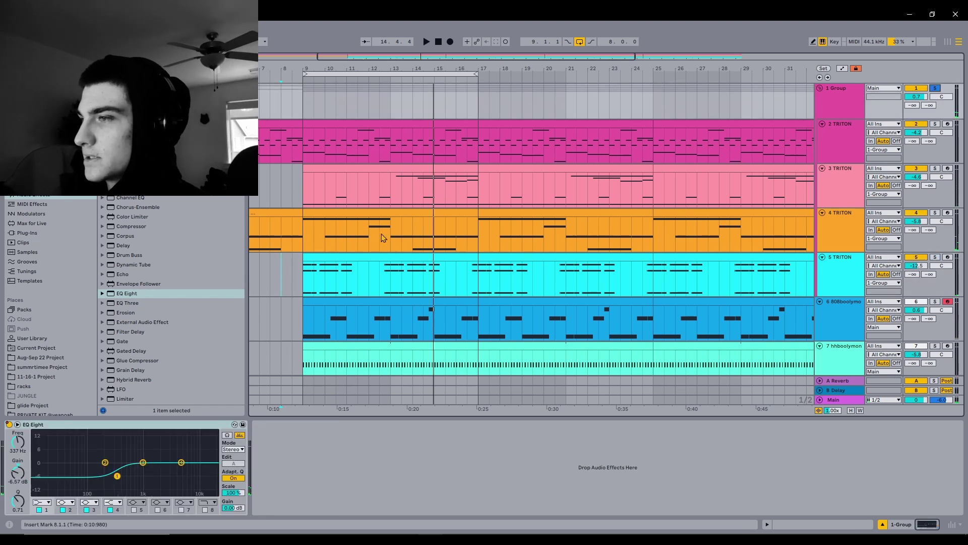
pyautogui.click(387, 258)
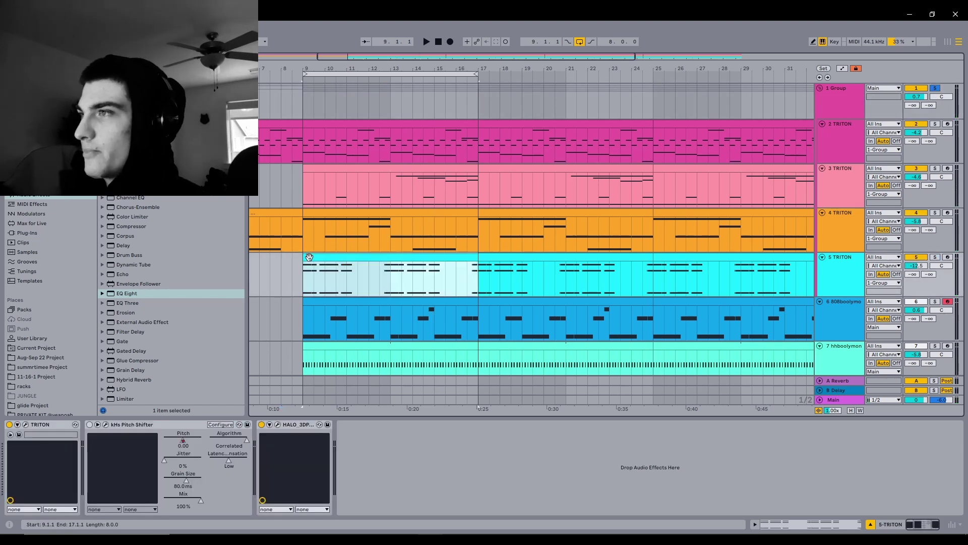
pyautogui.click(282, 273)
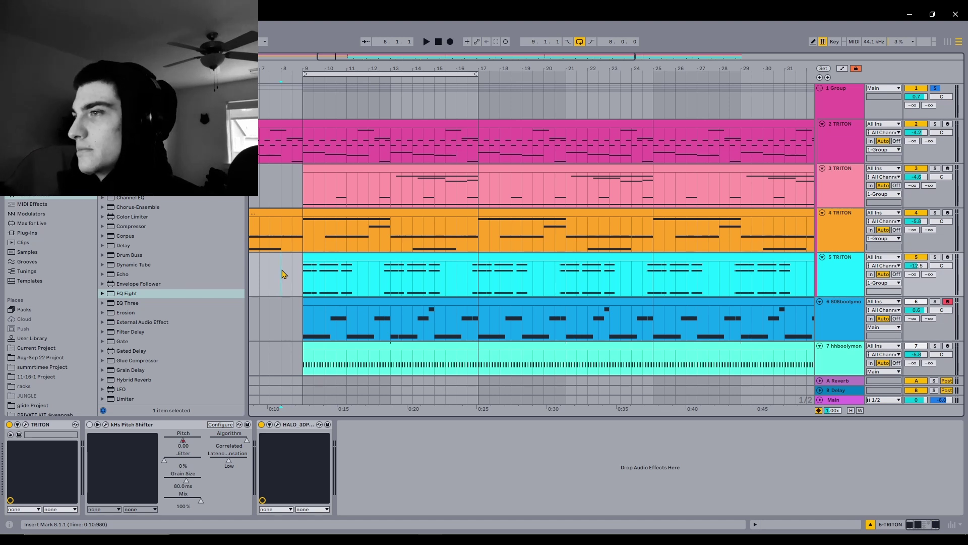
pyautogui.click(362, 76)
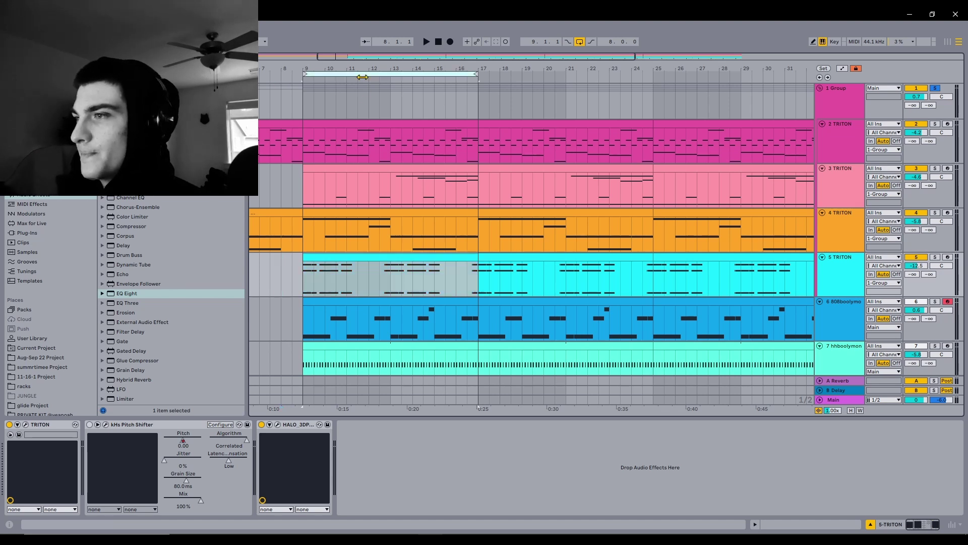
pyautogui.press('space')
pyautogui.click(280, 284)
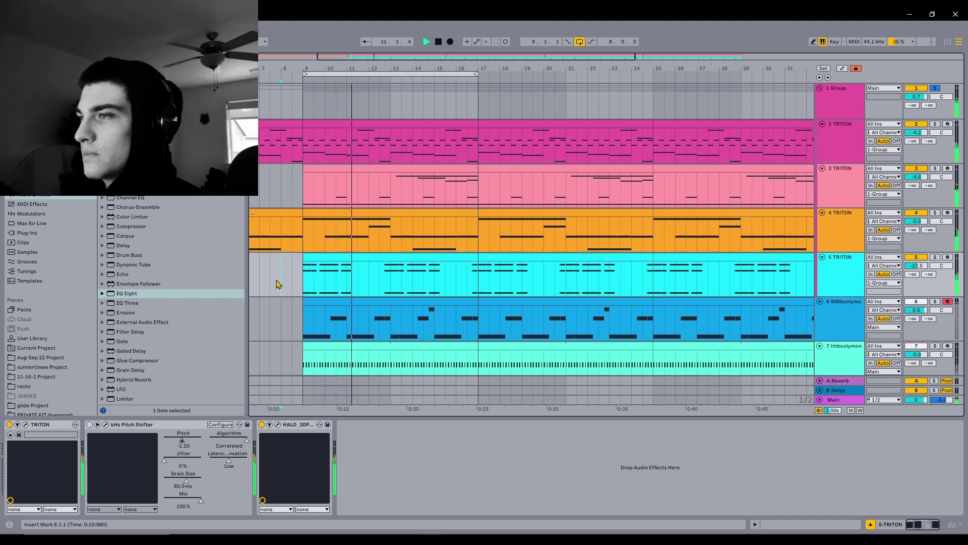
pyautogui.click(393, 275)
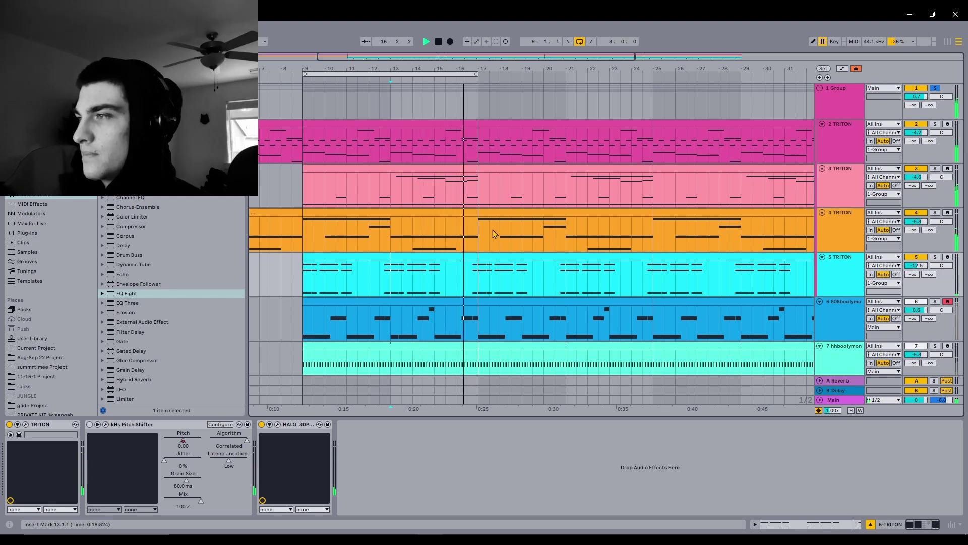
pyautogui.press('space')
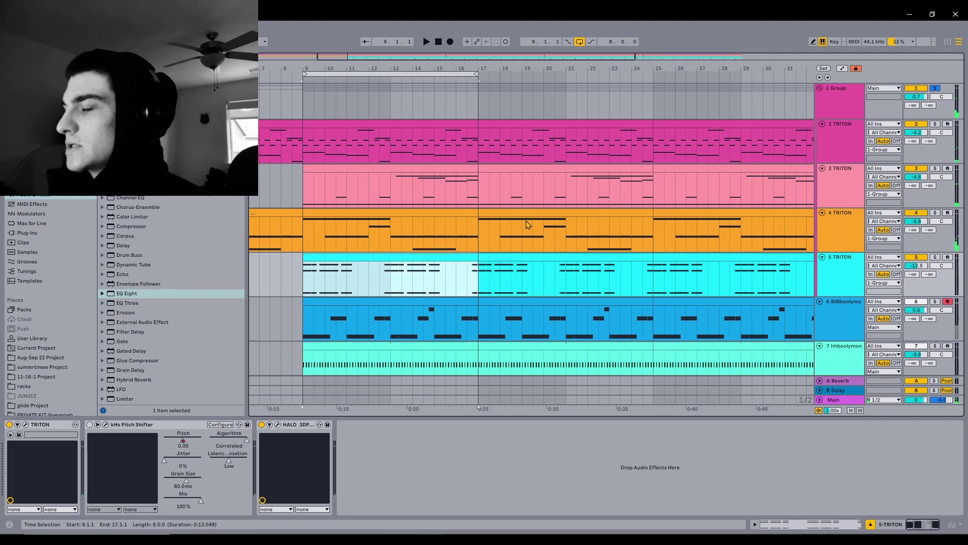
# - Extend the loop to 32 bars from bar 9 and mark out bars 9 to 17 on the hi-hat and base tracks
pyautogui.click(369, 99)
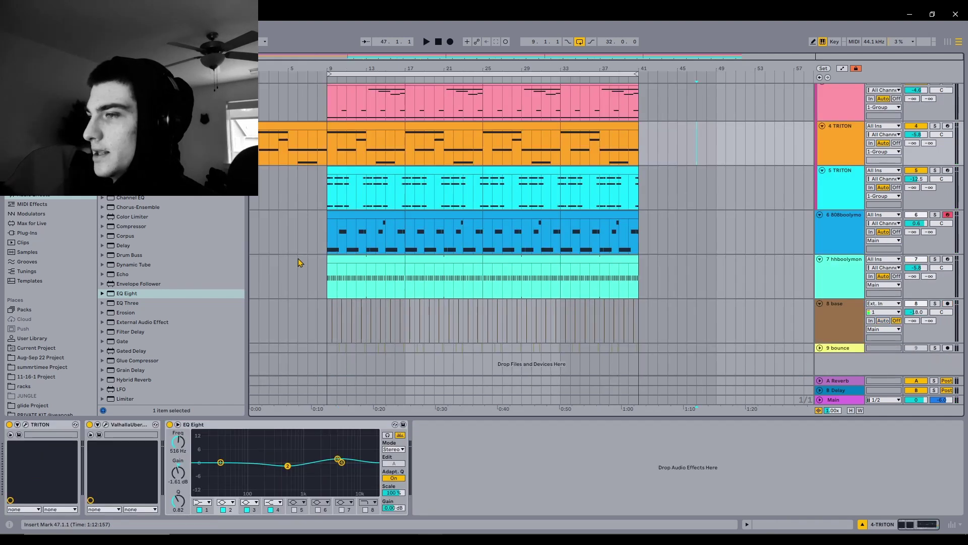
pyautogui.moveTo(327, 281); pyautogui.dragTo(406, 311)
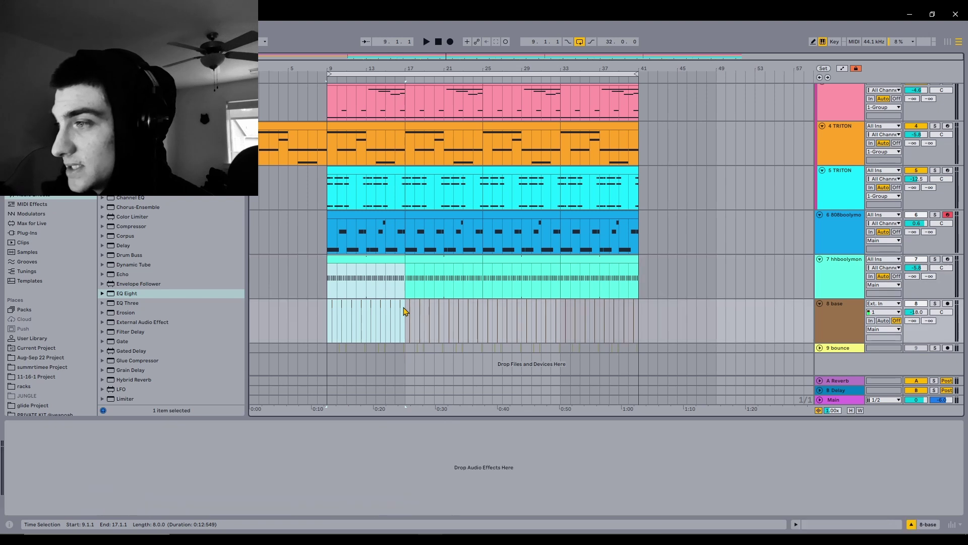
pyautogui.click(726, 280)
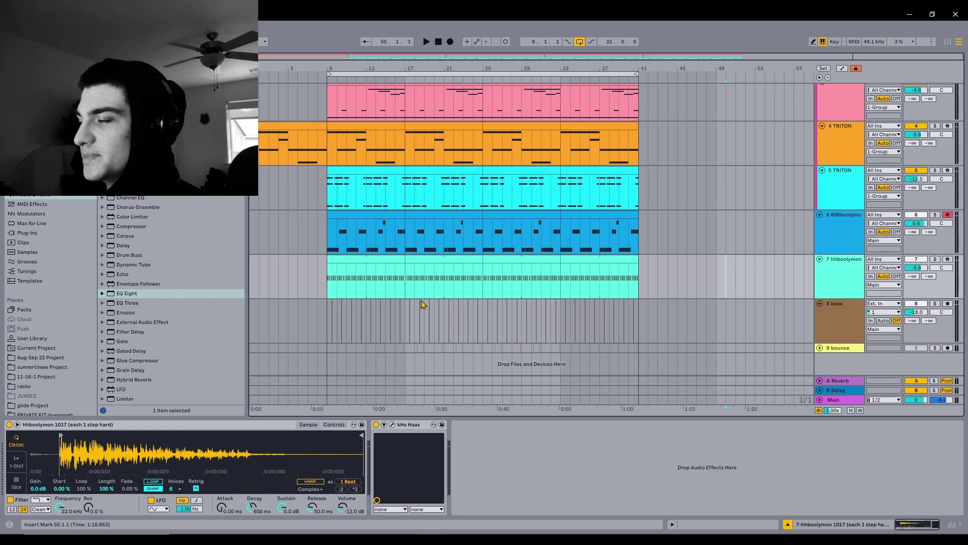
# - Open the track 7 hi-hat clip, examine its evenly repeated C3 notes in the piano roll and return to the arrangement
pyautogui.doubleClick(404, 290)
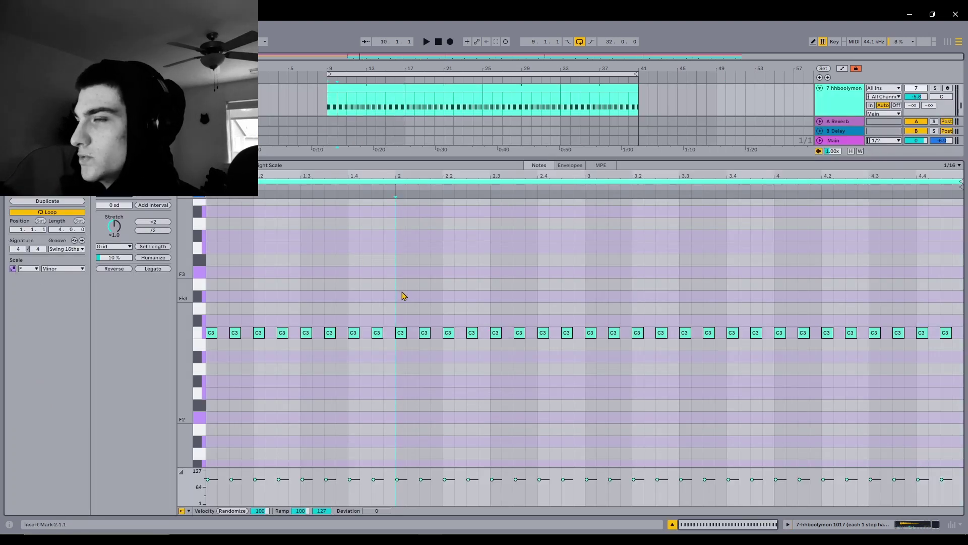
pyautogui.click(412, 292)
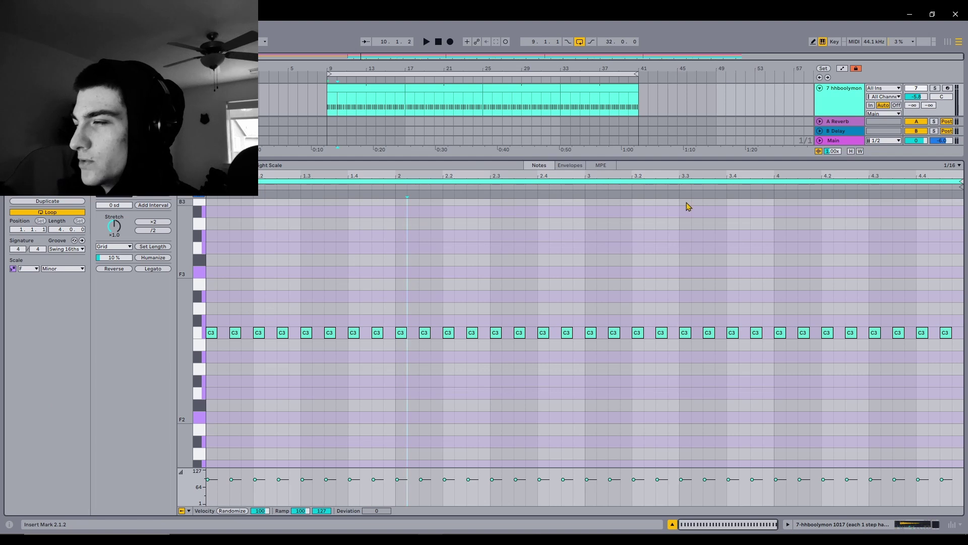
pyautogui.click(846, 100)
pyautogui.scroll(-3, 486, 287)
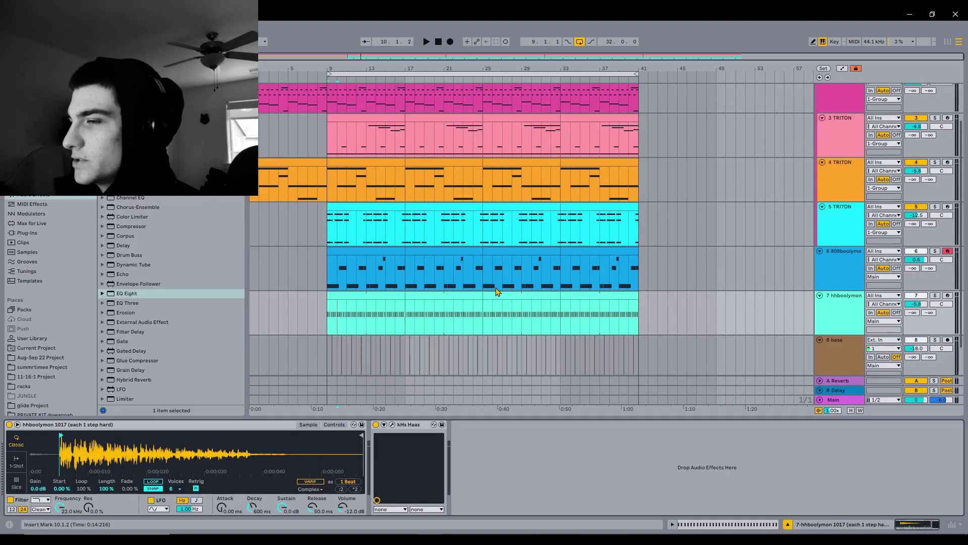
pyautogui.keyDown('ctrl'); pyautogui.scroll(5, 353, 317); pyautogui.keyUp('ctrl')
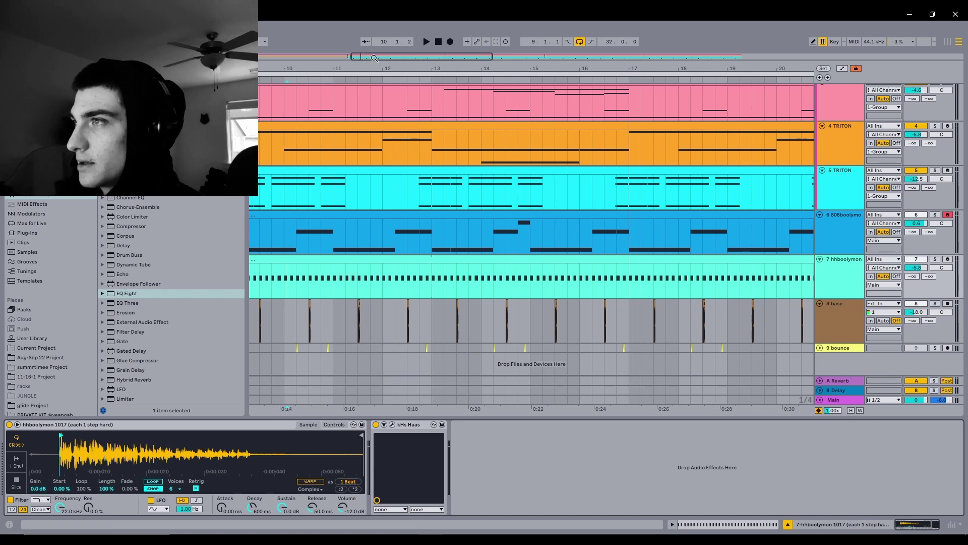
# - Play back the soloed hi-hat and base tracks together from the loop start at bar 9
pyautogui.keyDown('ctrl'); pyautogui.scroll(-2, 531, 329); pyautogui.keyUp('ctrl')
pyautogui.click(531, 74)
pyautogui.press('space')
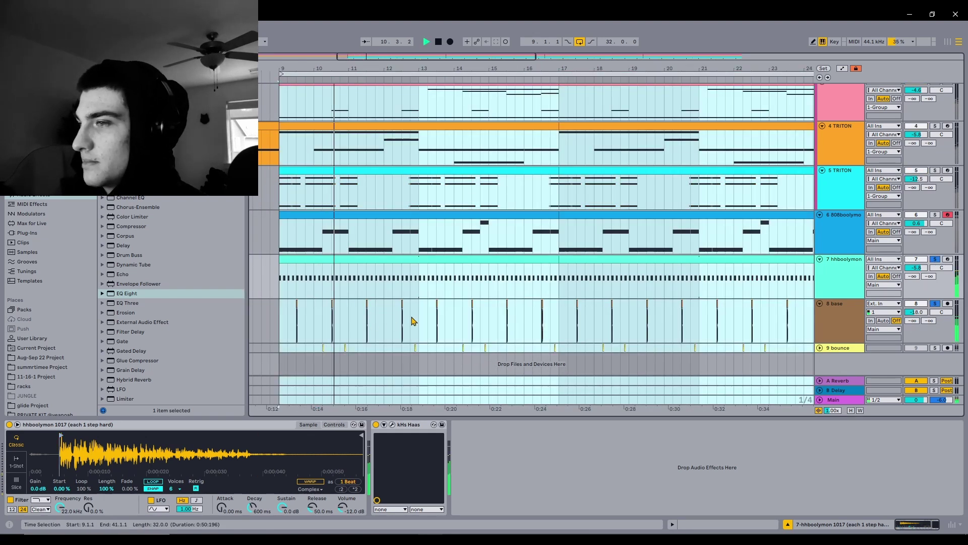
pyautogui.click(383, 308)
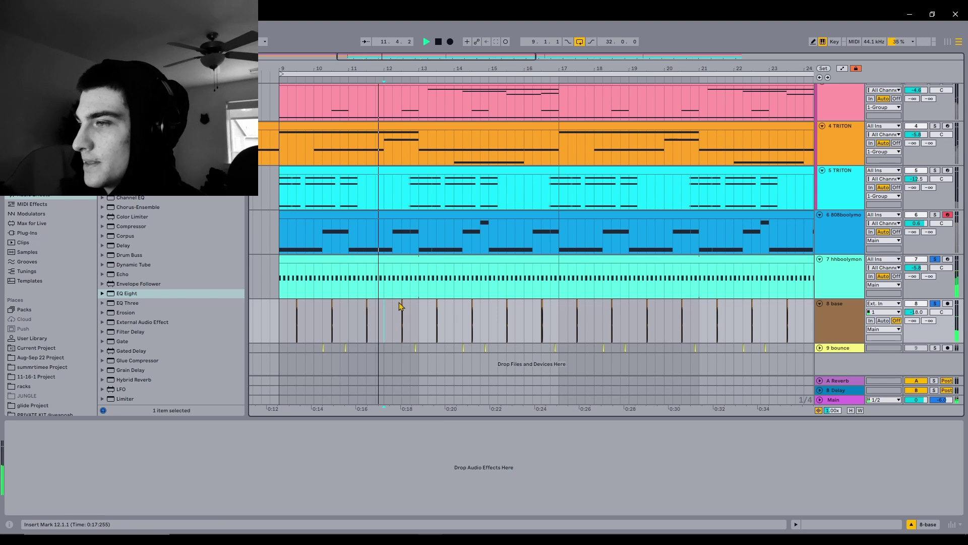
pyautogui.press('Up')
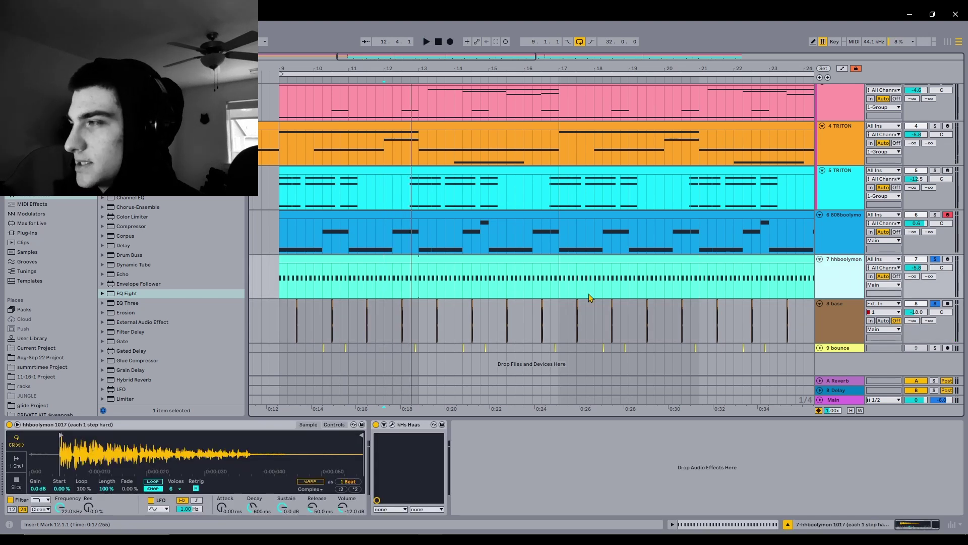
# - Mark out the first two hits on the base track from bar 9 to 10.4 to examine their spacing
pyautogui.press('Down')
pyautogui.moveTo(282, 313); pyautogui.dragTo(339, 318)
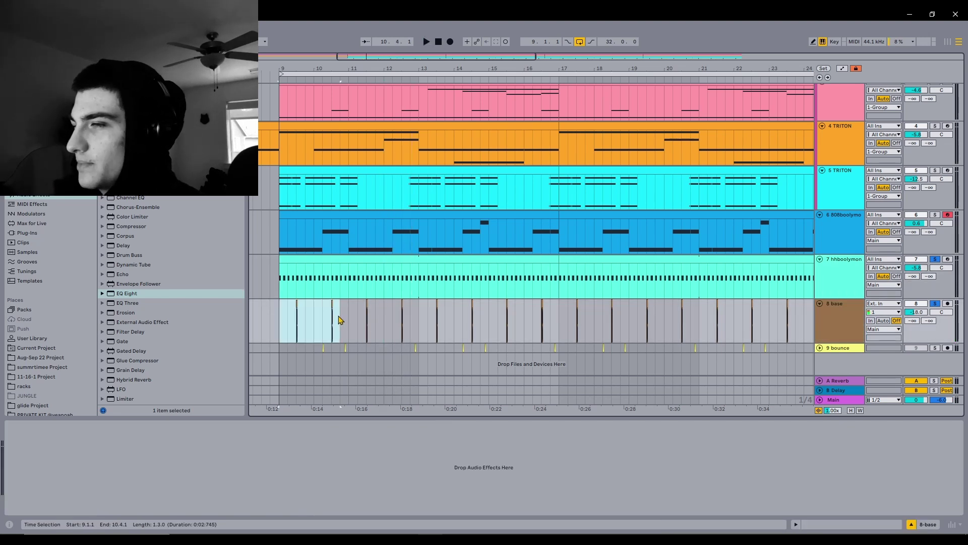
pyautogui.click(353, 315)
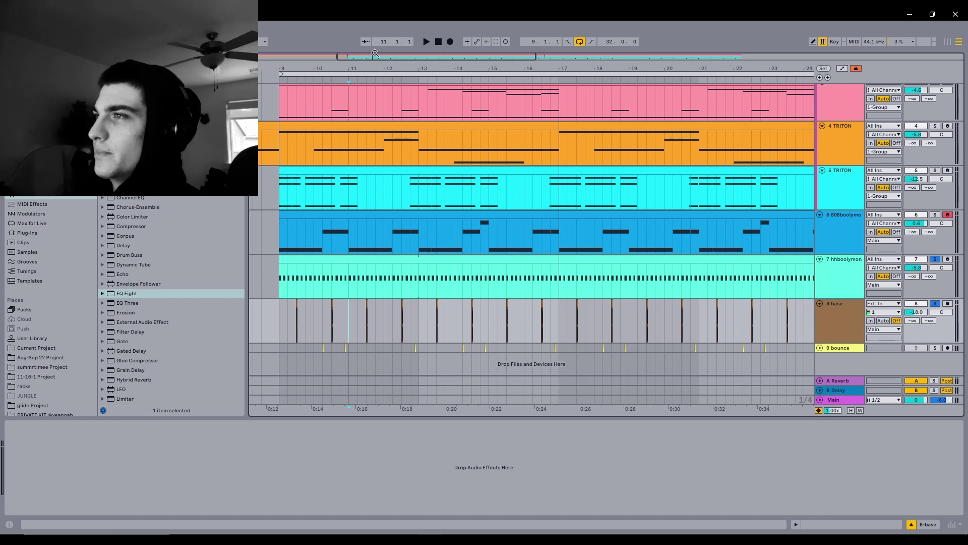
# - Select the track 6 808 and shorten the arrangement loop to 8 bars, from bar 9 to bar 17
pyautogui.moveTo(375, 52); pyautogui.dragTo(375, 39)
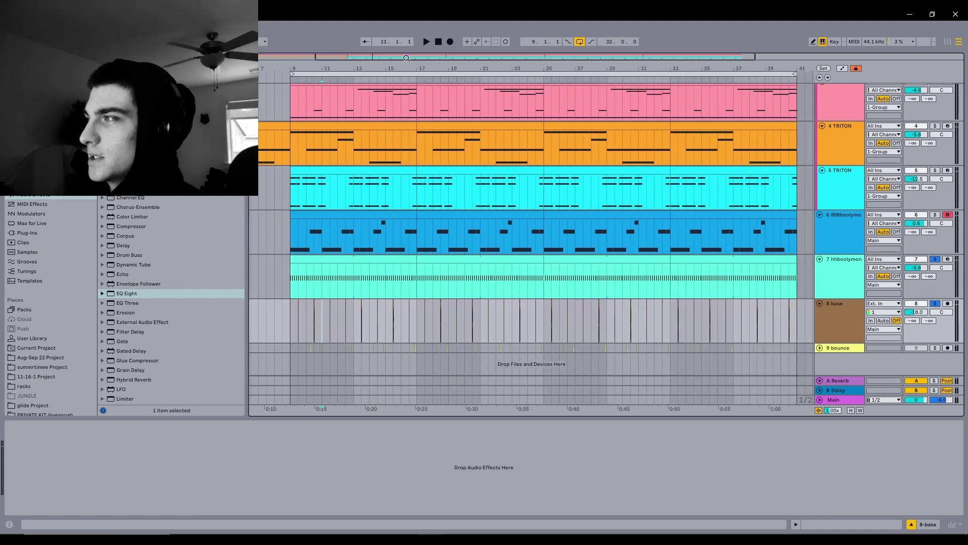
pyautogui.click(833, 228)
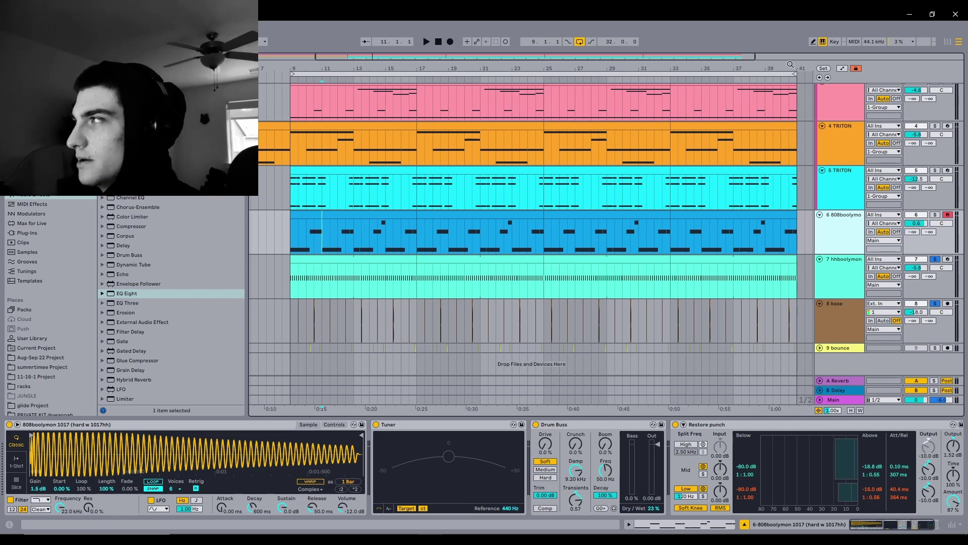
pyautogui.moveTo(794, 74); pyautogui.dragTo(417, 74)
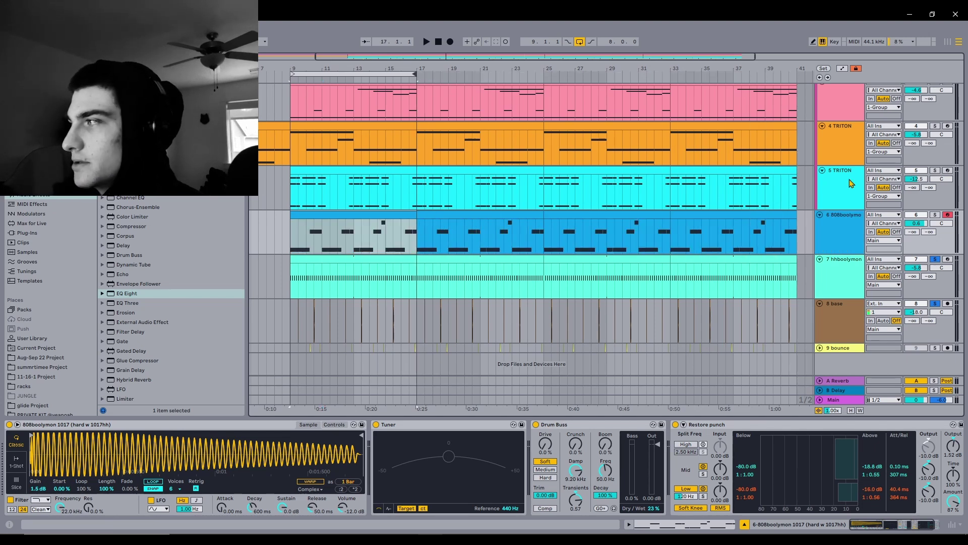
# - Solo the track 6 808 alone and play it back over the eight-bar loop
pyautogui.click(352, 73)
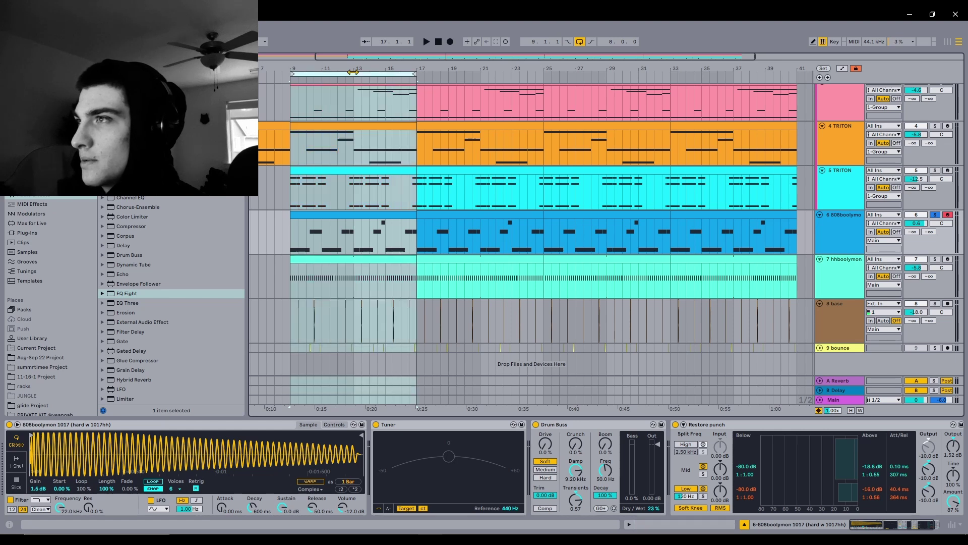
pyautogui.press('space')
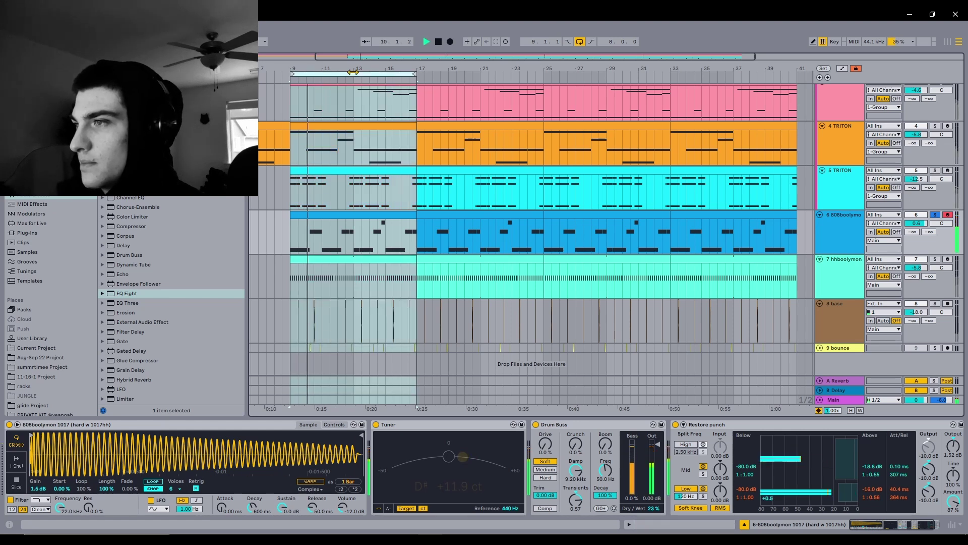
pyautogui.click(346, 244)
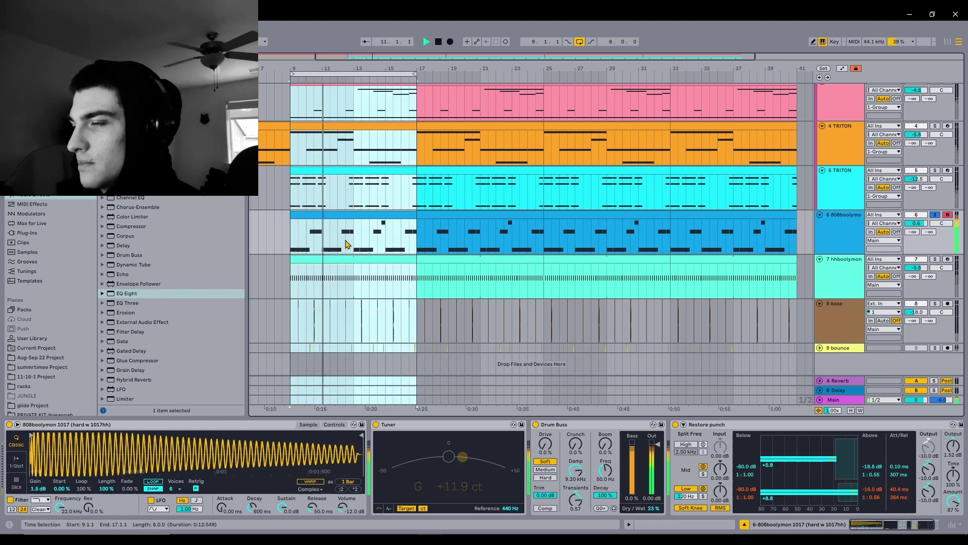
pyautogui.click(377, 242)
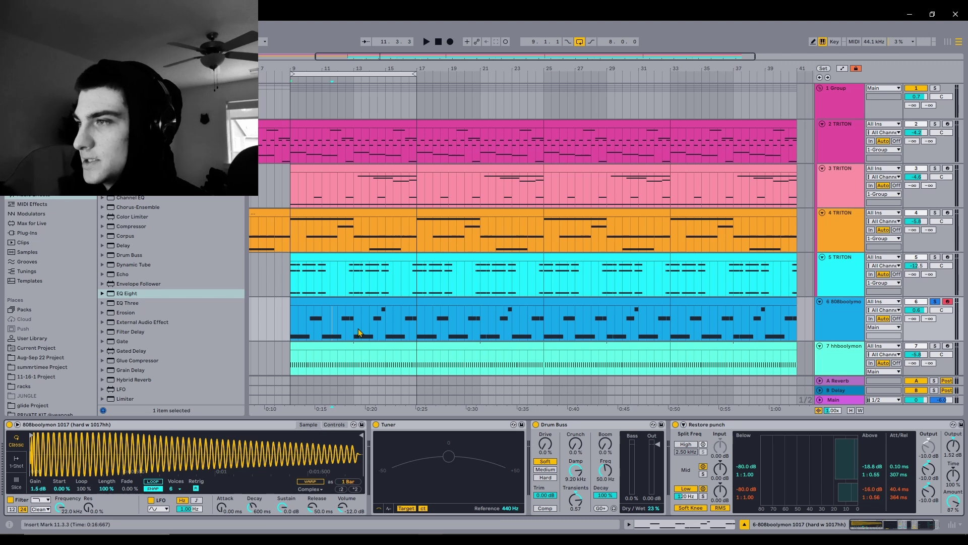
# - Open the track 6 808 clip in the piano roll and mark out 2.4.3 to 4.2.3 to examine its notes
pyautogui.doubleClick(370, 307)
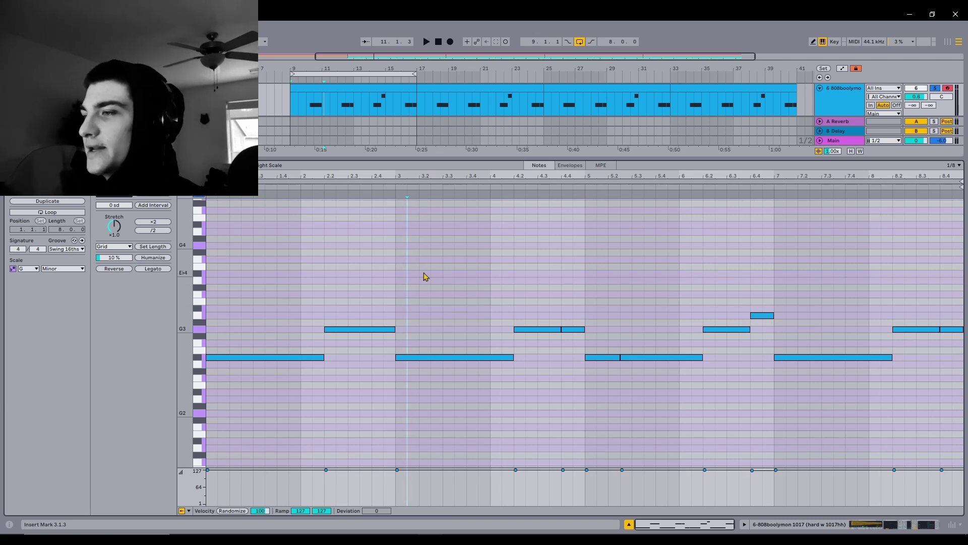
pyautogui.press('Right')
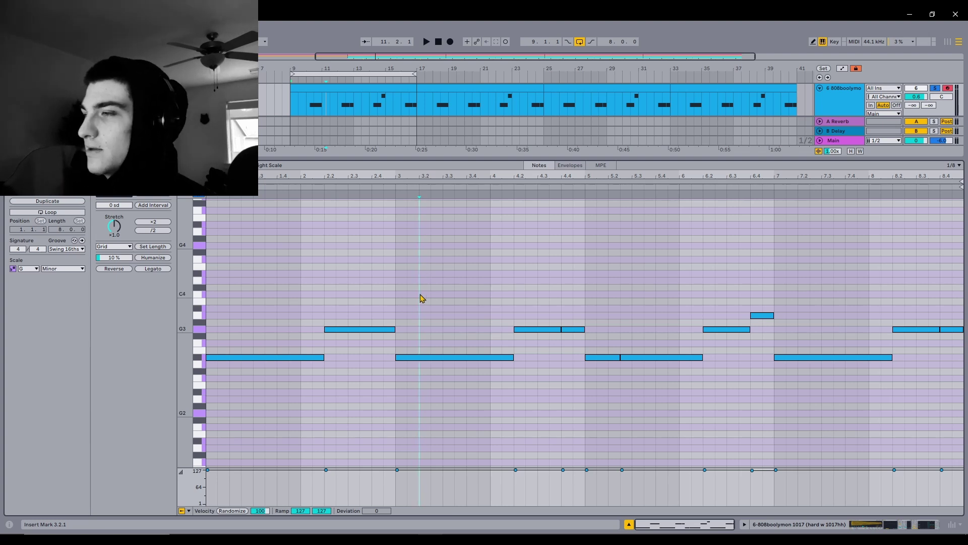
pyautogui.click(439, 309)
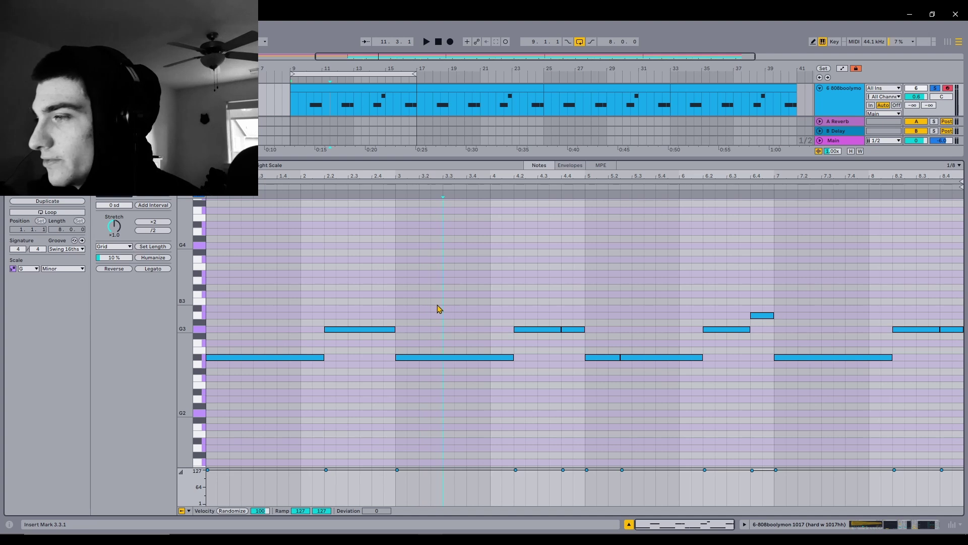
pyautogui.moveTo(389, 265); pyautogui.dragTo(524, 253)
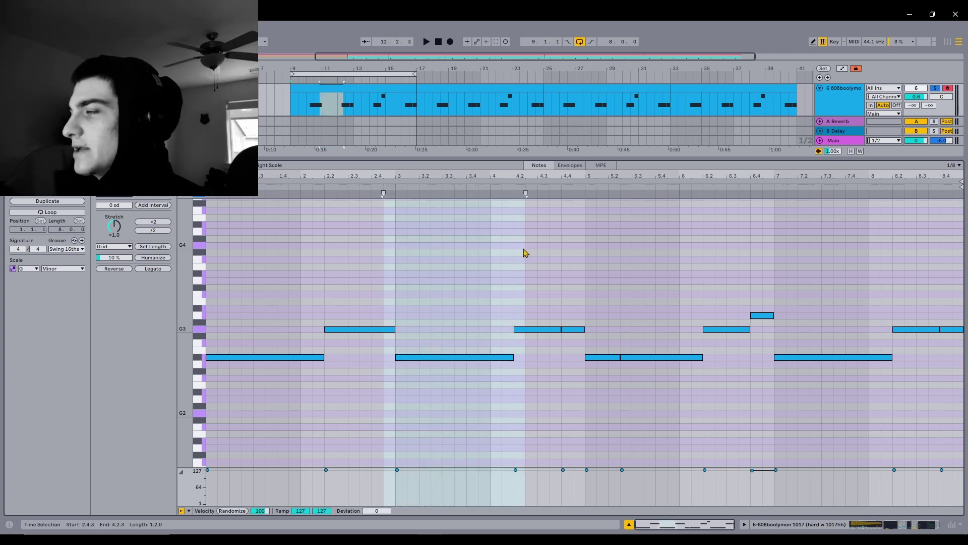
pyautogui.click(525, 285)
pyautogui.click(455, 254)
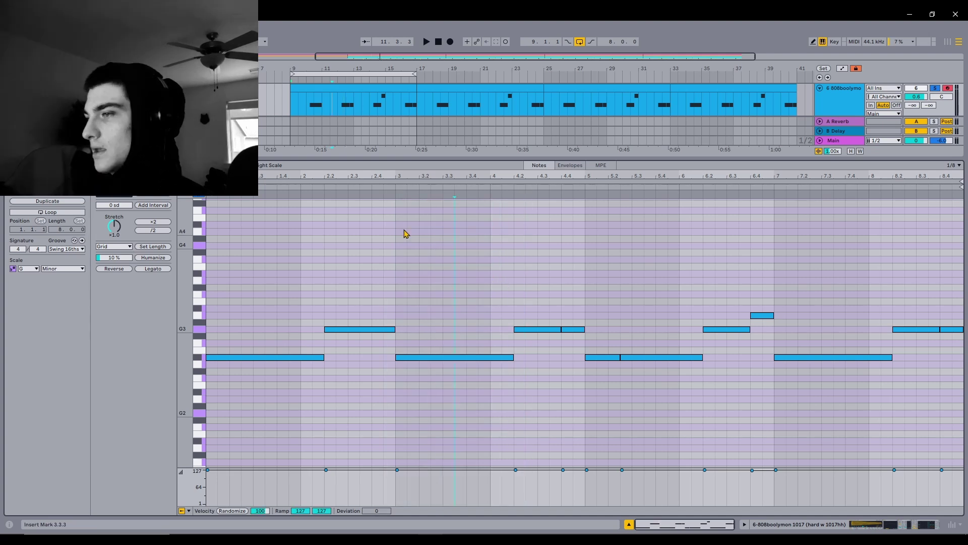
pyautogui.click(431, 291)
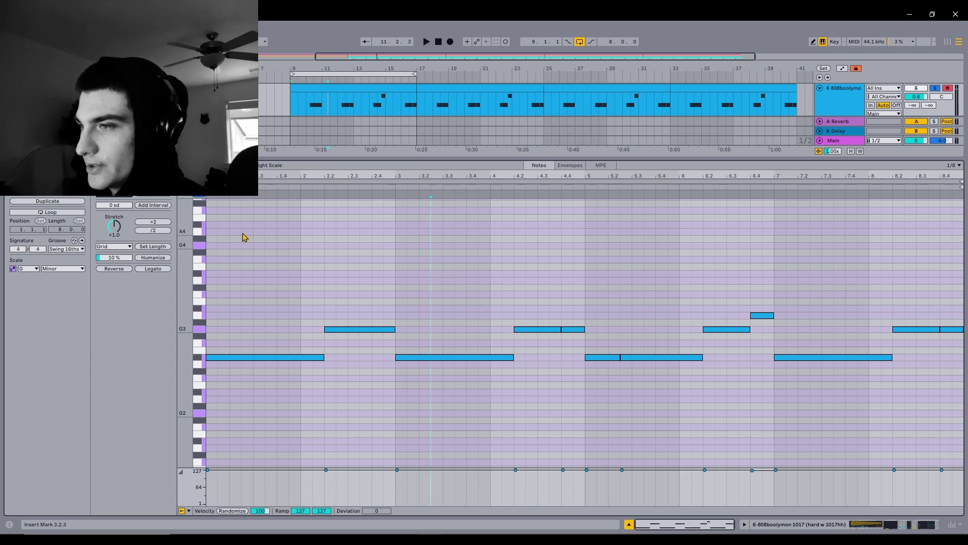
# - Highlight the 808's opening Eb3 and G3 notes and the two G3 notes in bar 4 to compare the pattern
pyautogui.moveTo(250, 407); pyautogui.dragTo(253, 285)
pyautogui.click(353, 328)
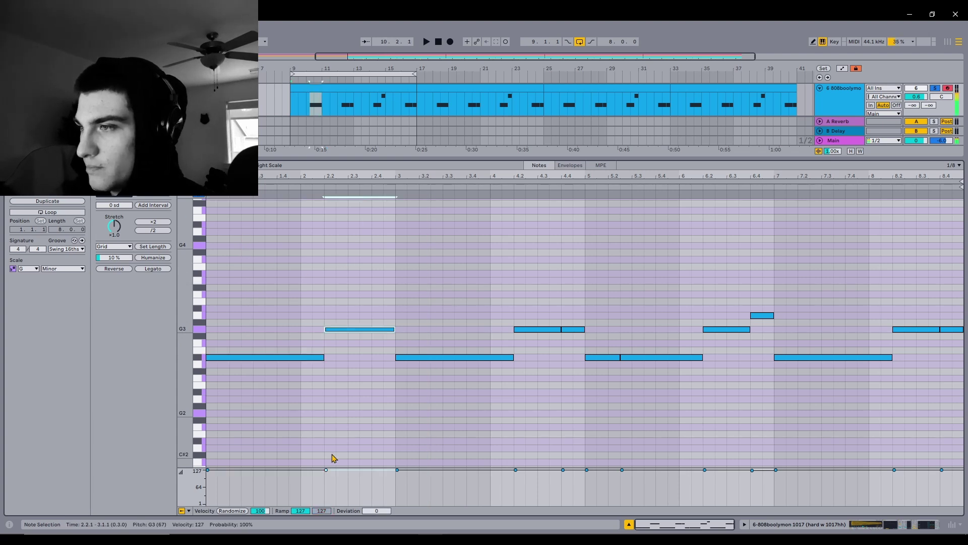
pyautogui.click(498, 279)
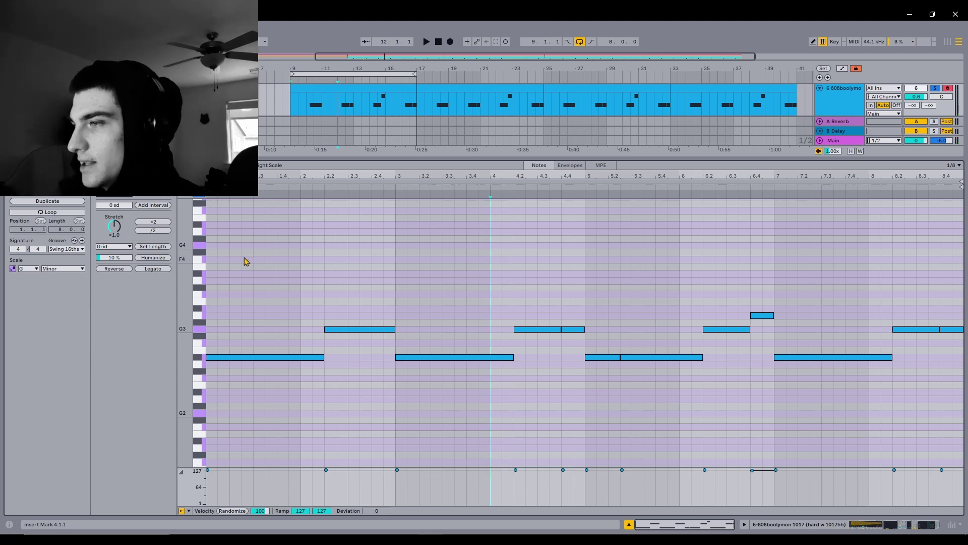
pyautogui.moveTo(231, 252); pyautogui.dragTo(332, 377)
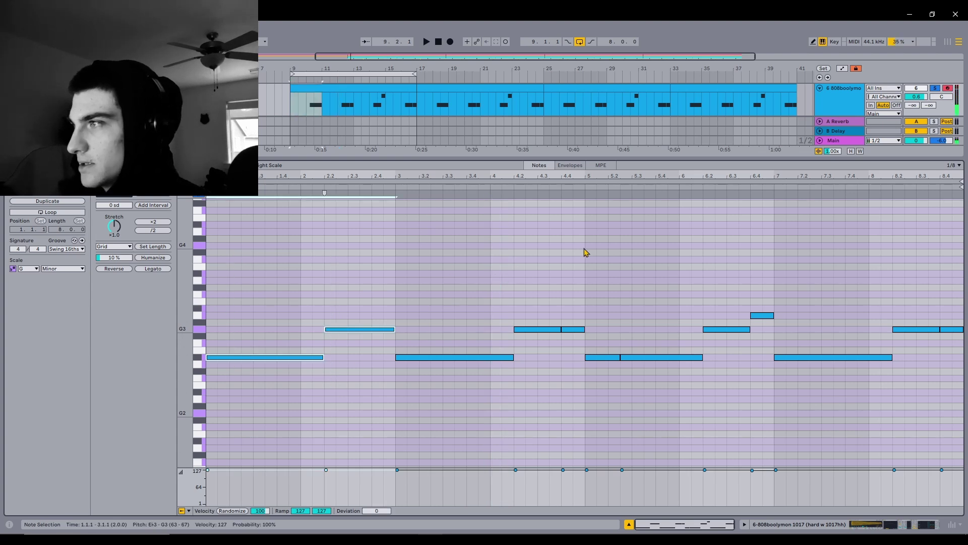
pyautogui.moveTo(584, 286); pyautogui.dragTo(554, 371)
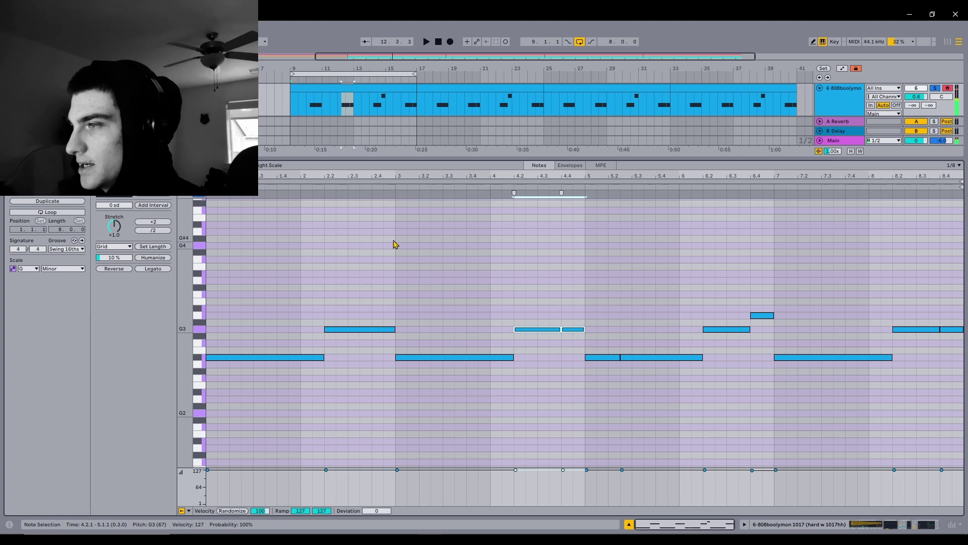
# - Play back the 808 clip and highlight the notes of its first four bars
pyautogui.click(376, 248)
pyautogui.press('space')
pyautogui.moveTo(313, 282); pyautogui.dragTo(584, 436)
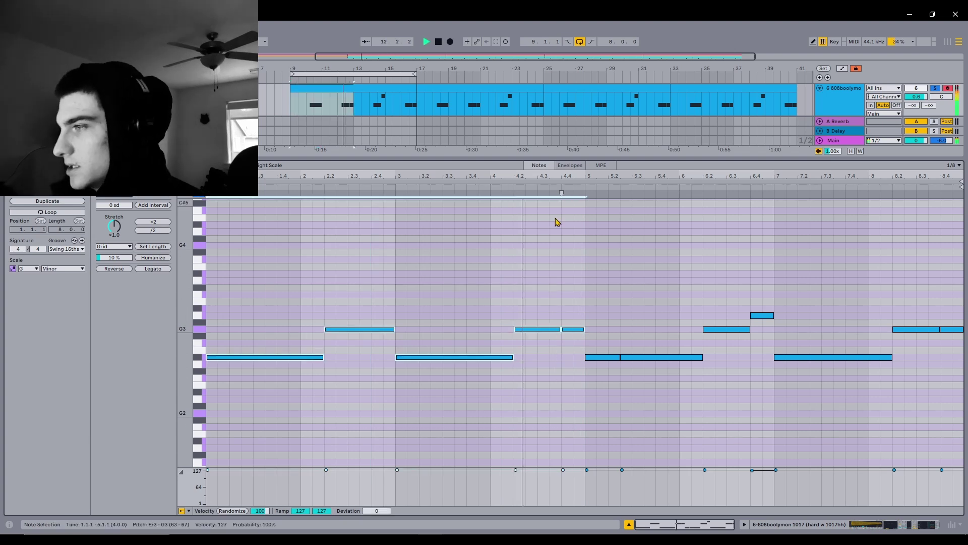
pyautogui.moveTo(600, 217); pyautogui.dragTo(683, 277)
pyautogui.click(674, 275)
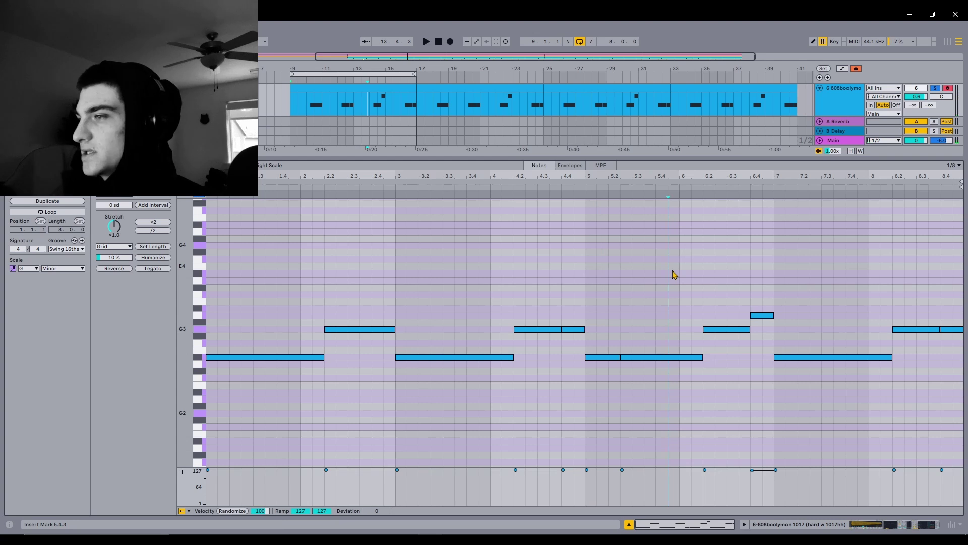
# - Highlight the 808's opening Eb3 and G3 notes again and return to the full arrangement
pyautogui.moveTo(251, 410); pyautogui.dragTo(333, 282)
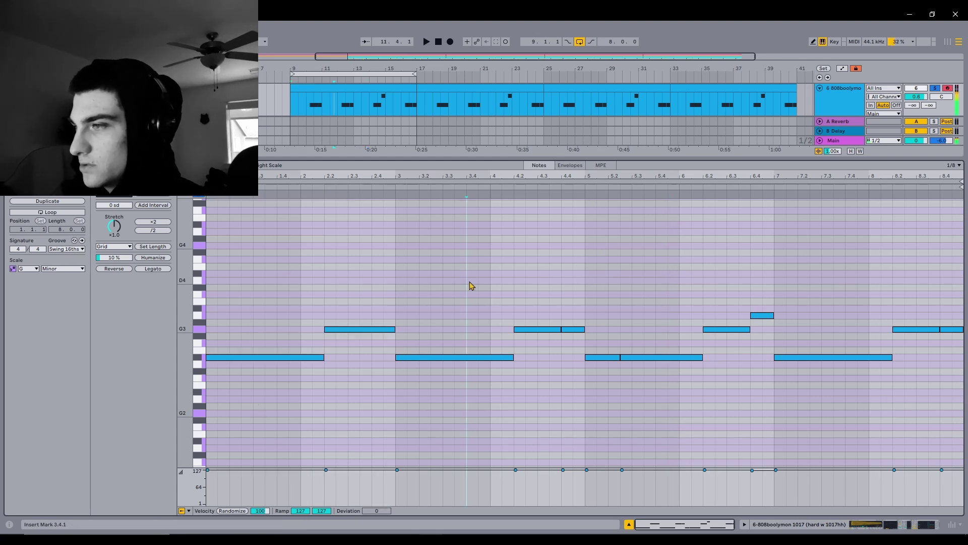
pyautogui.moveTo(471, 283); pyautogui.dragTo(606, 366)
pyautogui.click(354, 288)
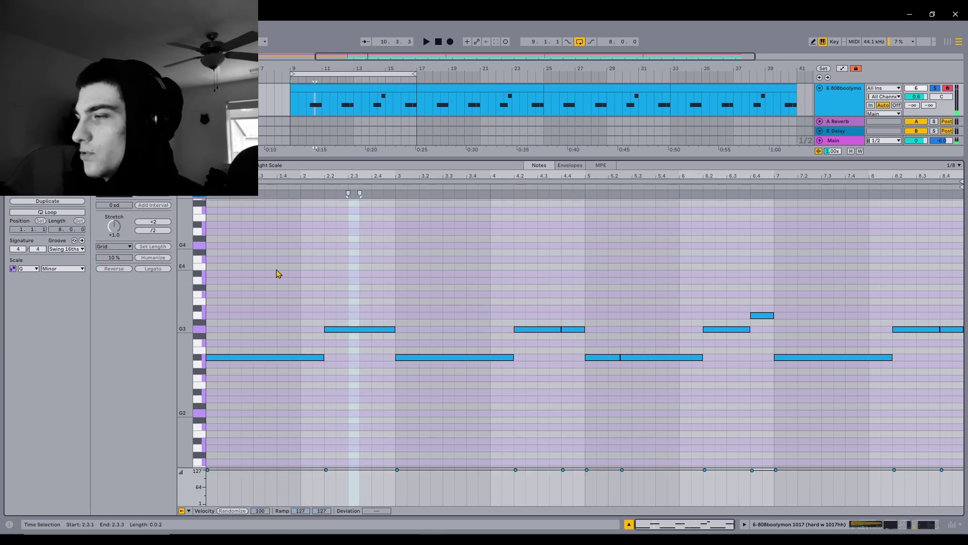
pyautogui.moveTo(292, 281); pyautogui.dragTo(376, 433)
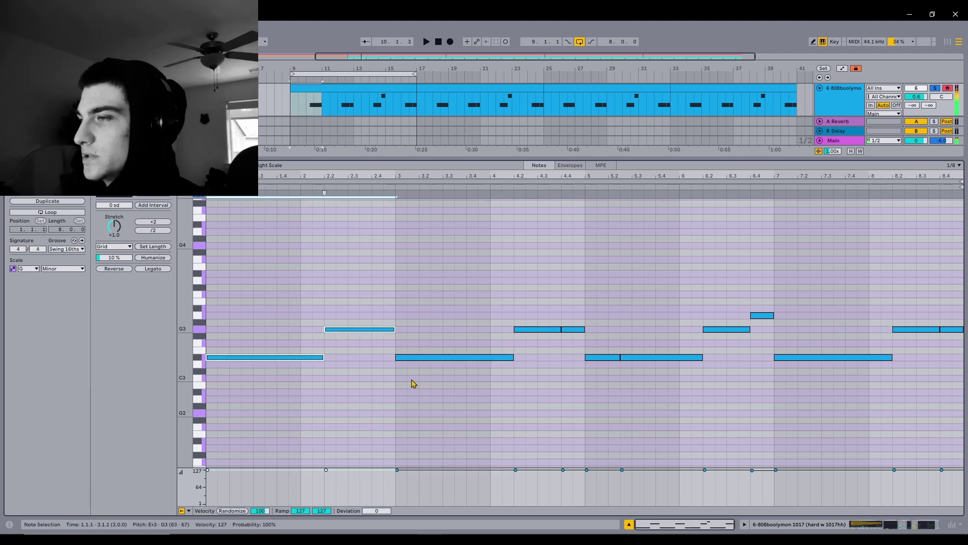
pyautogui.click(834, 100)
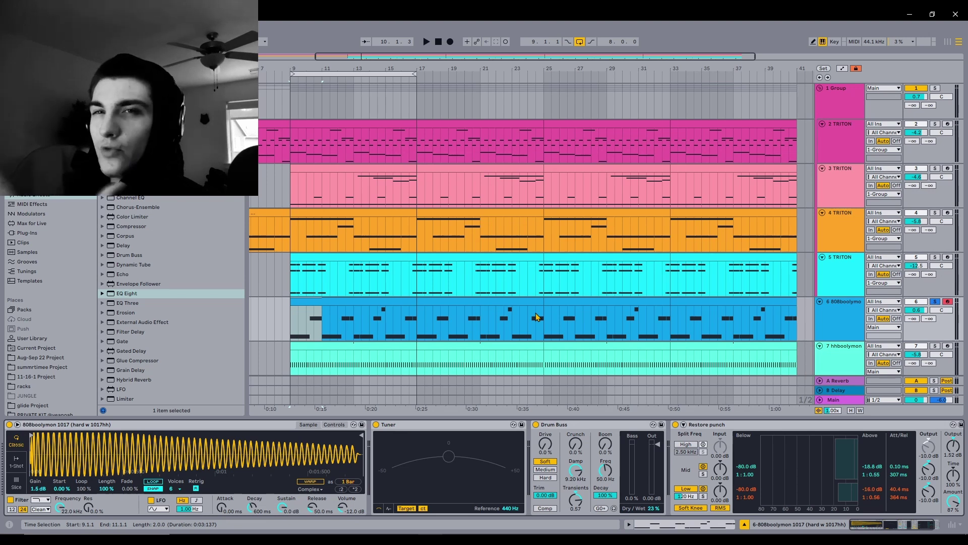
# - Examine the EQ Eight settings on the melody group and the device chains of its TRITON tracks
pyautogui.scroll(-2, 418, 330)
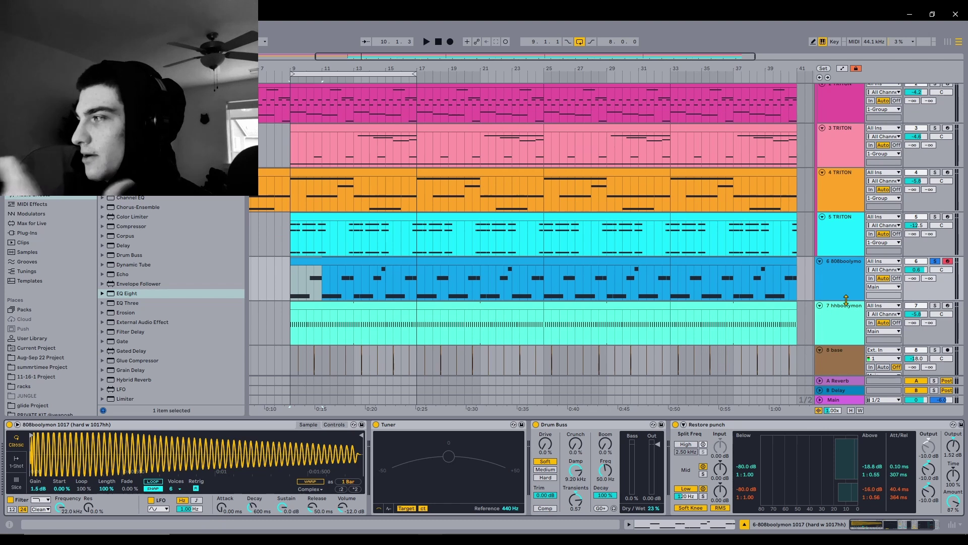
pyautogui.scroll(2, 665, 212)
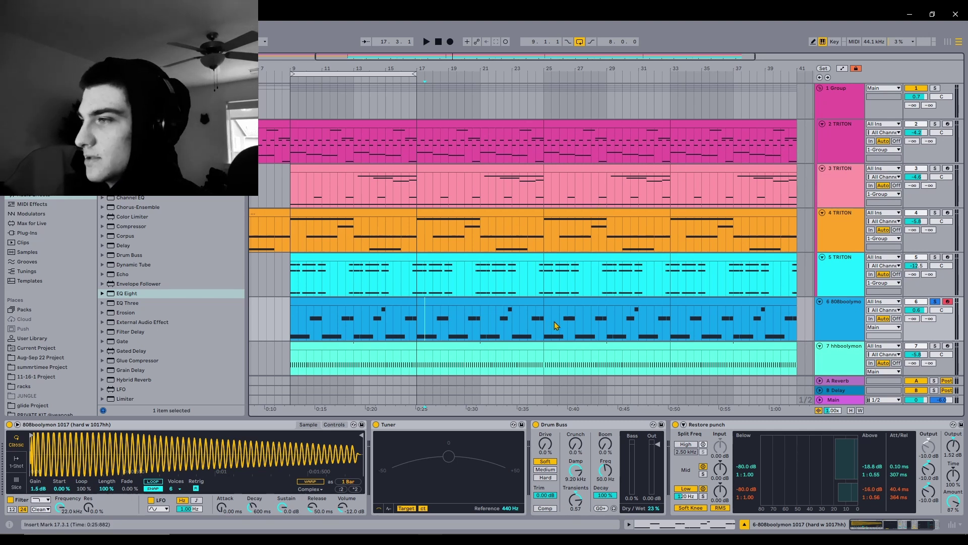
pyautogui.click(845, 103)
pyautogui.click(852, 149)
pyautogui.click(845, 116)
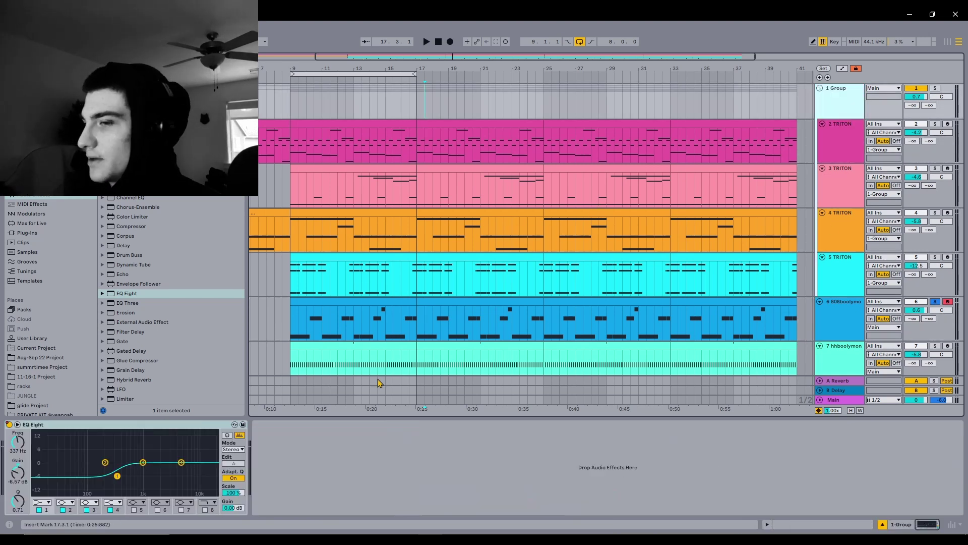
pyautogui.click(848, 144)
pyautogui.click(836, 174)
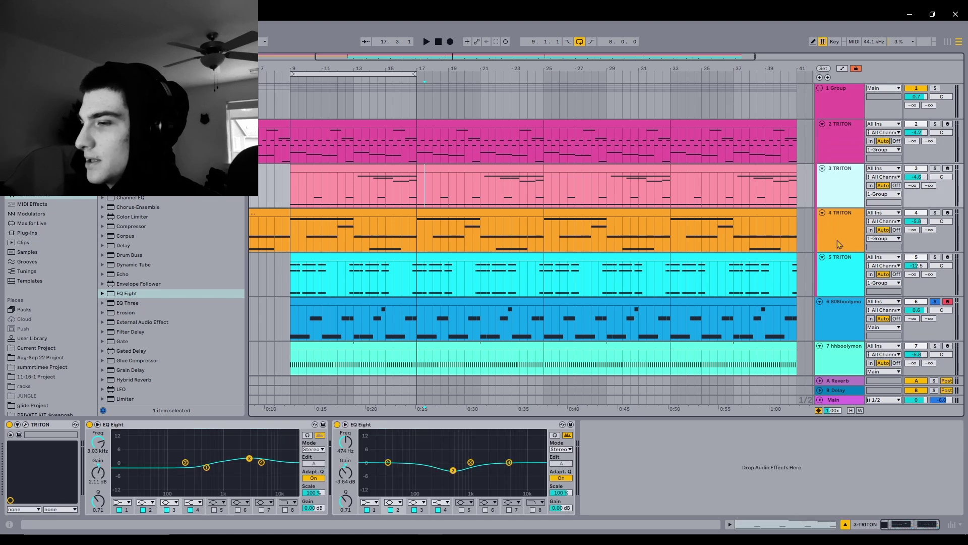
pyautogui.click(839, 244)
pyautogui.click(826, 148)
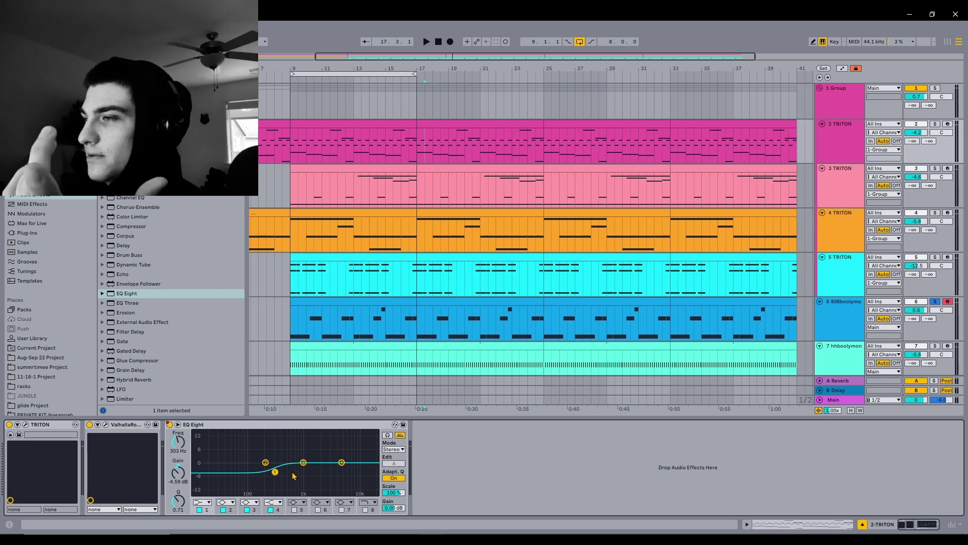
# - Show the track 6 808's device chain through to the Restore punch device at its end
pyautogui.click(840, 325)
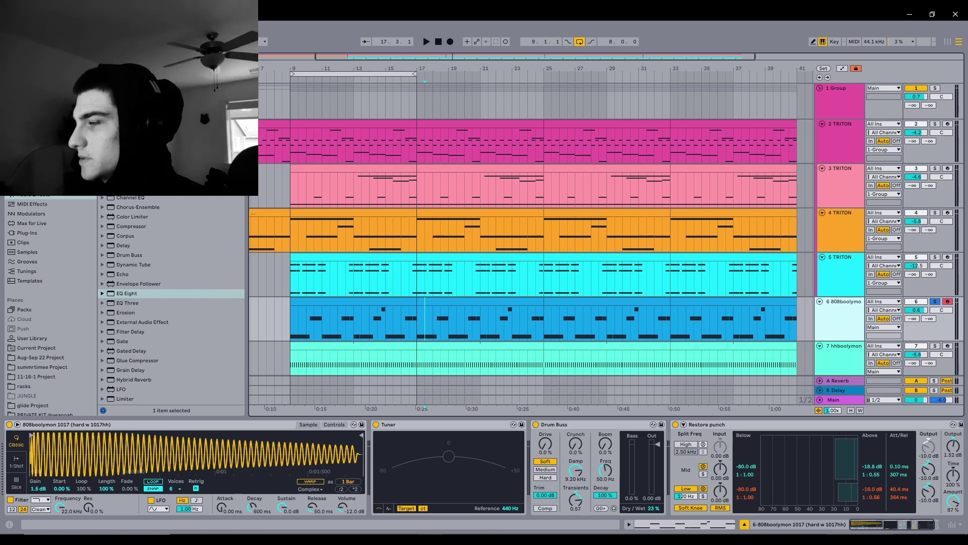
pyautogui.click(911, 530)
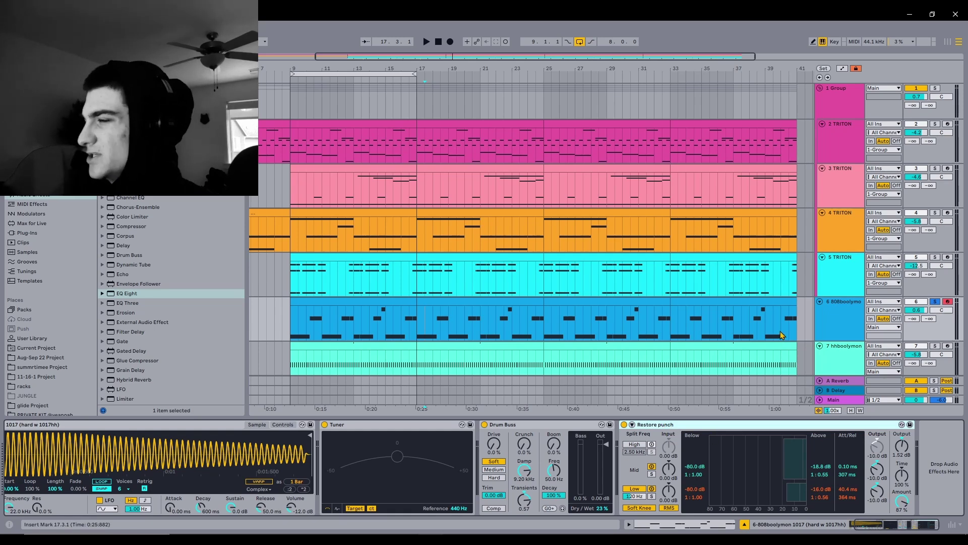
# - Open the clipper plug-in on the Main track, examine its Soft-Clip Saturator setting, and close its window
pyautogui.click(833, 399)
pyautogui.click(25, 425)
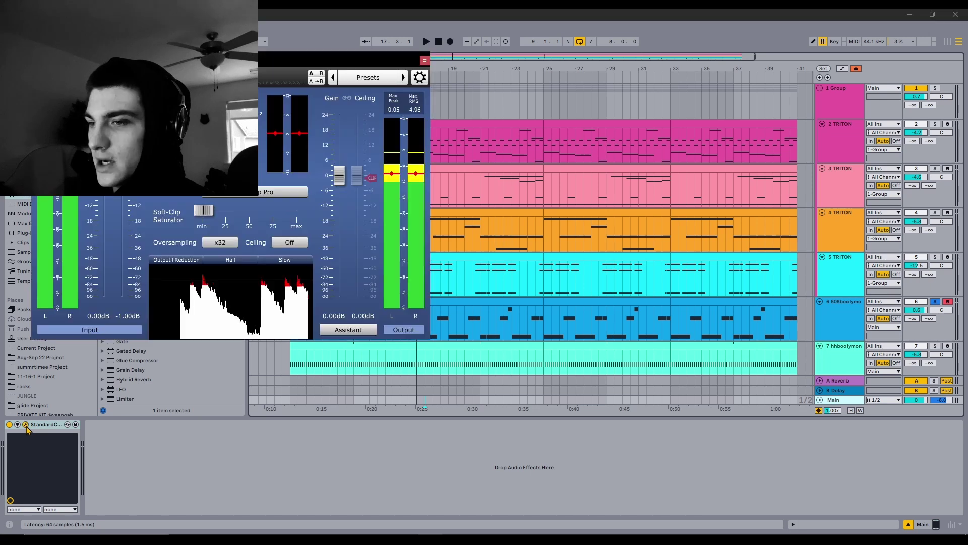
pyautogui.moveTo(202, 210)
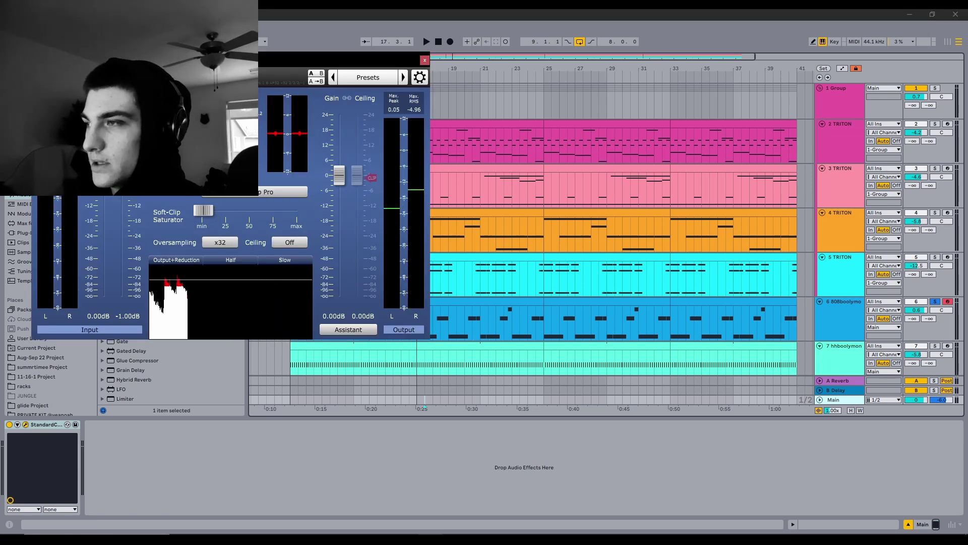
pyautogui.click(425, 60)
# - Look over the whole arrangement from the melody group to the bounce track, highlighting bars 9 to 17 of the track 3 TRITON clip
pyautogui.press('-')
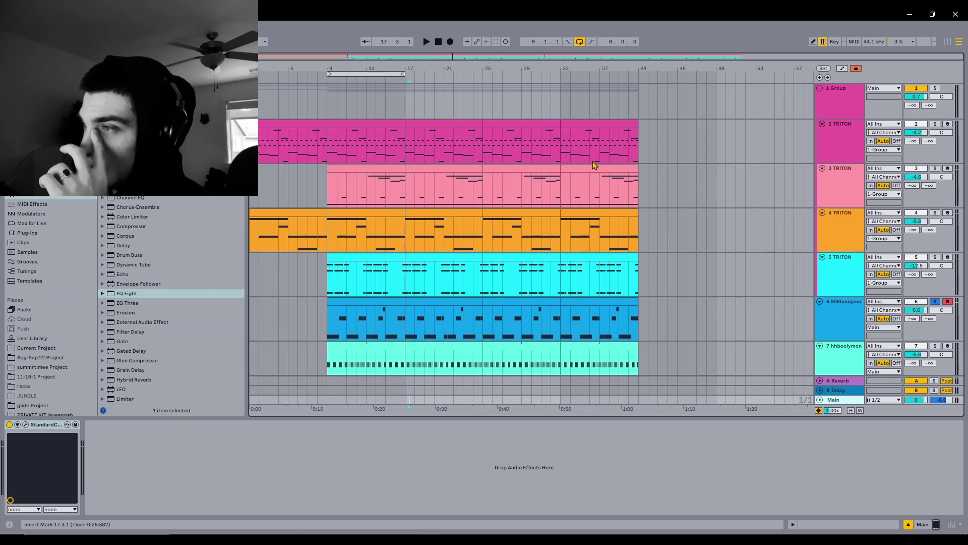
pyautogui.scroll(-3, 588, 160)
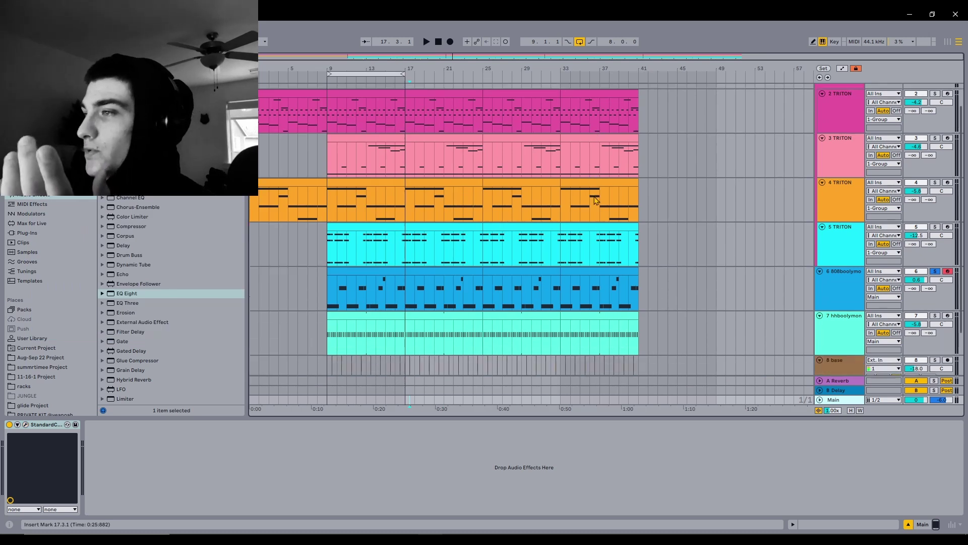
pyautogui.click(629, 158)
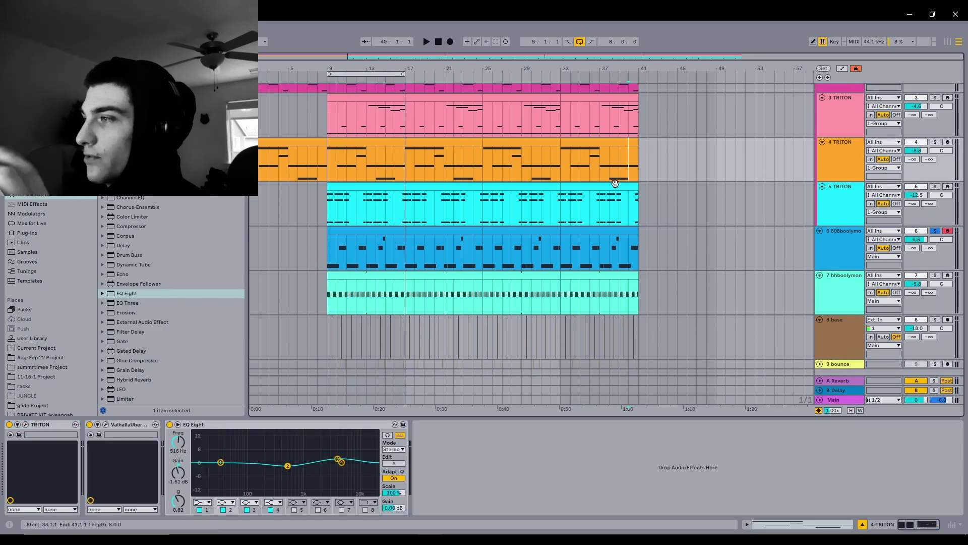
pyautogui.scroll(-1, 653, 329)
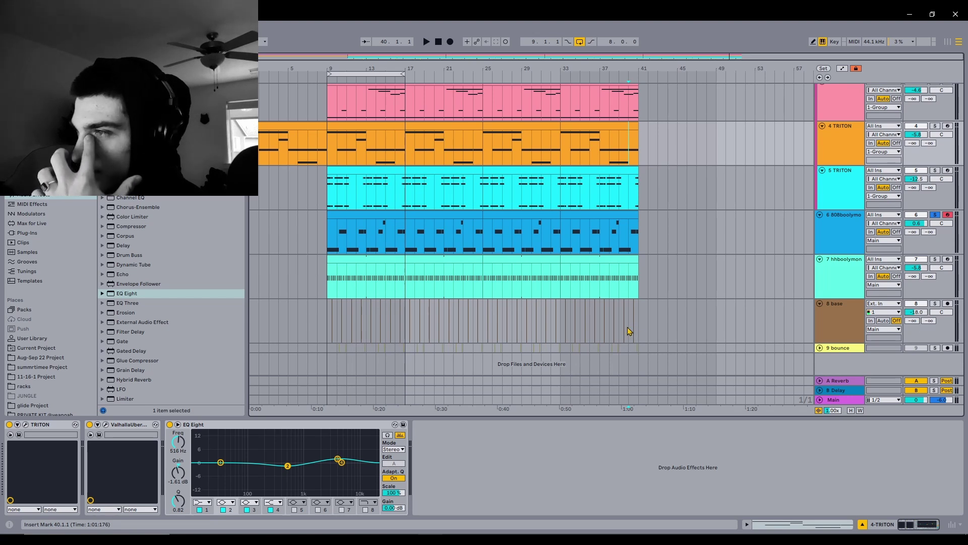
pyautogui.scroll(4, 680, 280)
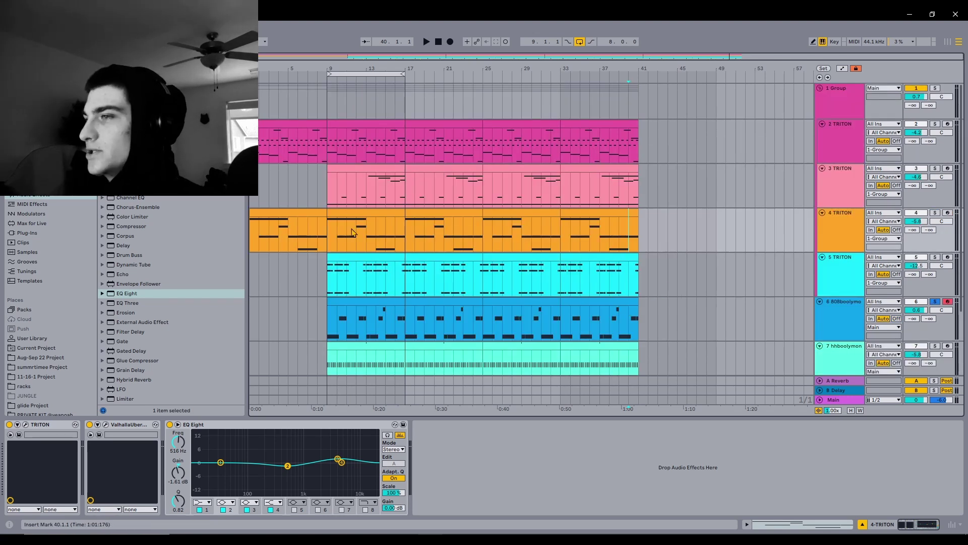
pyautogui.moveTo(329, 188); pyautogui.dragTo(408, 210)
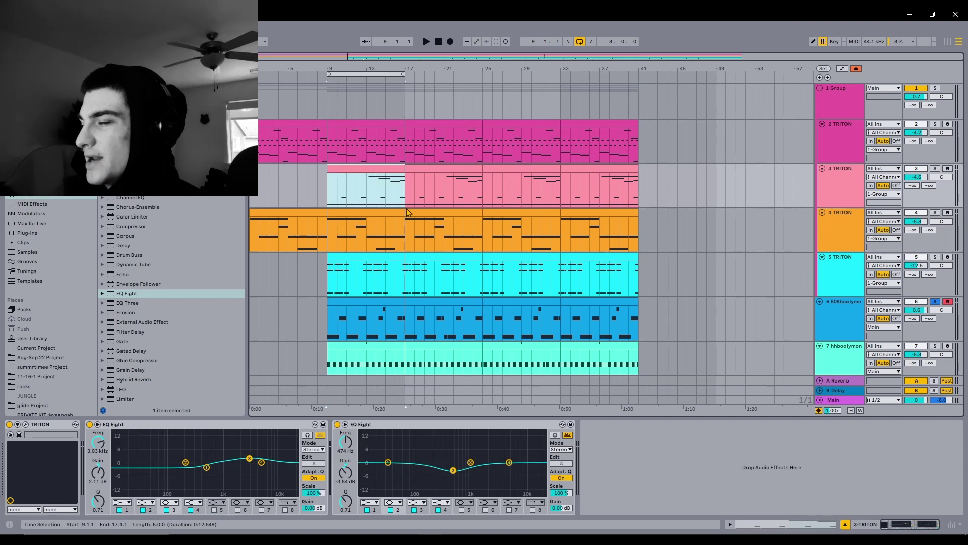
pyautogui.scroll(-2, 559, 289)
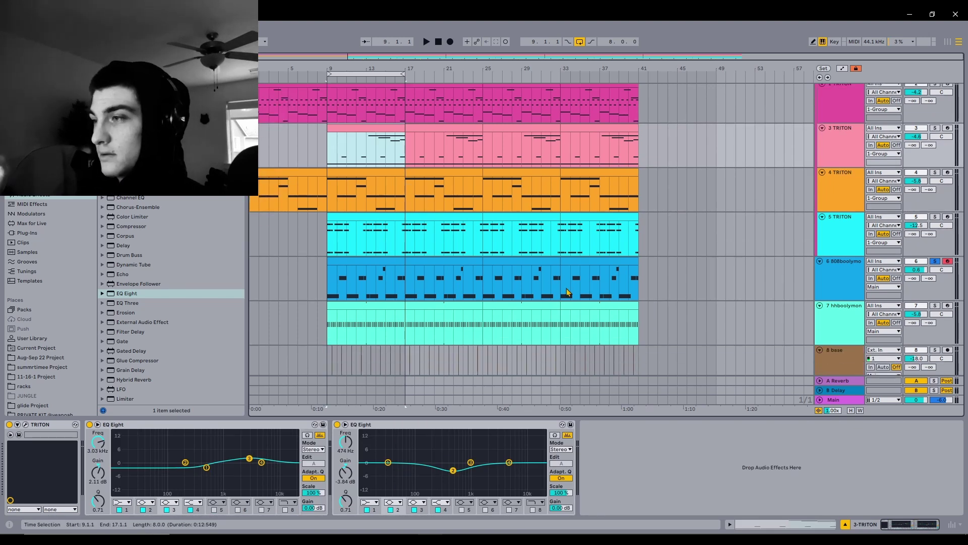
pyautogui.click(580, 282)
pyautogui.scroll(2, 584, 250)
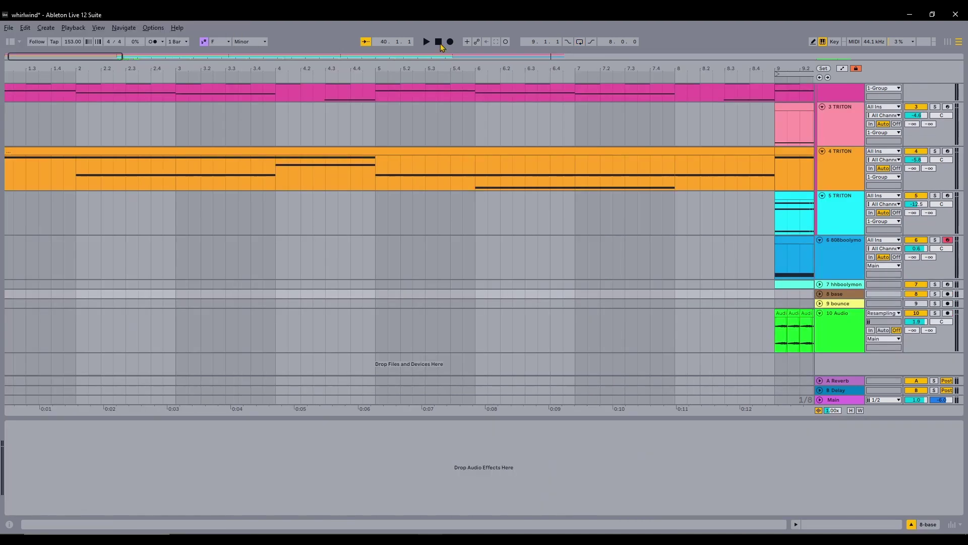
# - Play the full arrangement from bar 1 with the melody group and its TRITON tracks in view
pyautogui.click(427, 41)
pyautogui.scroll(2, 428, 188)
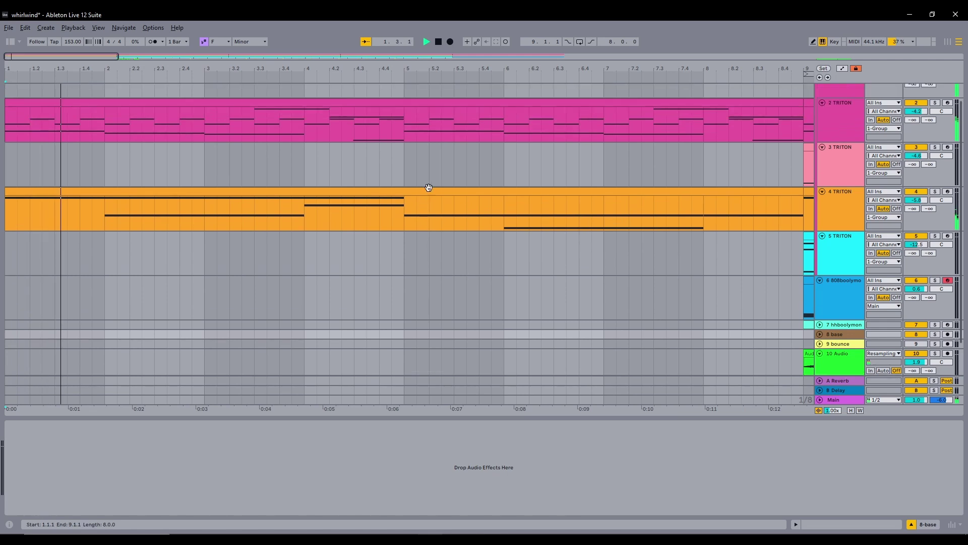
pyautogui.scroll(1, 428, 188)
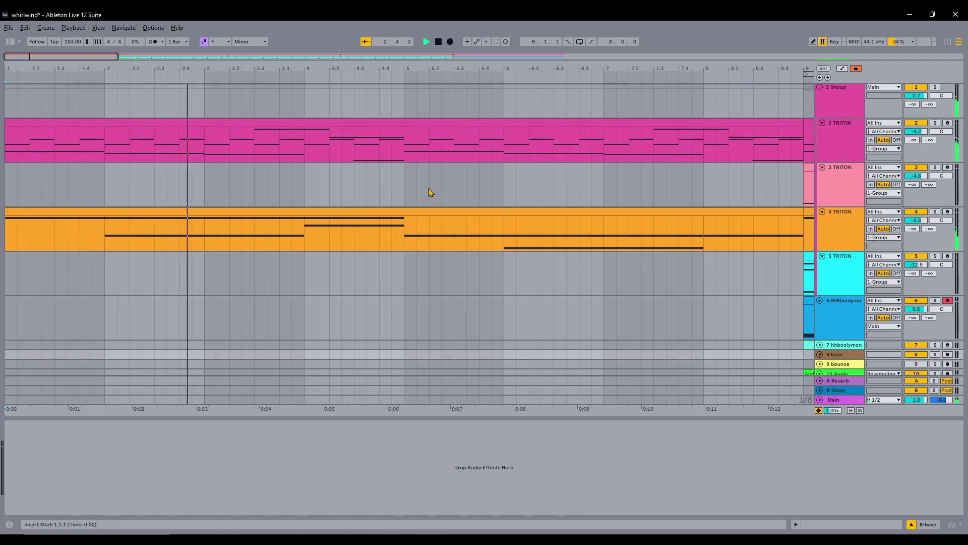